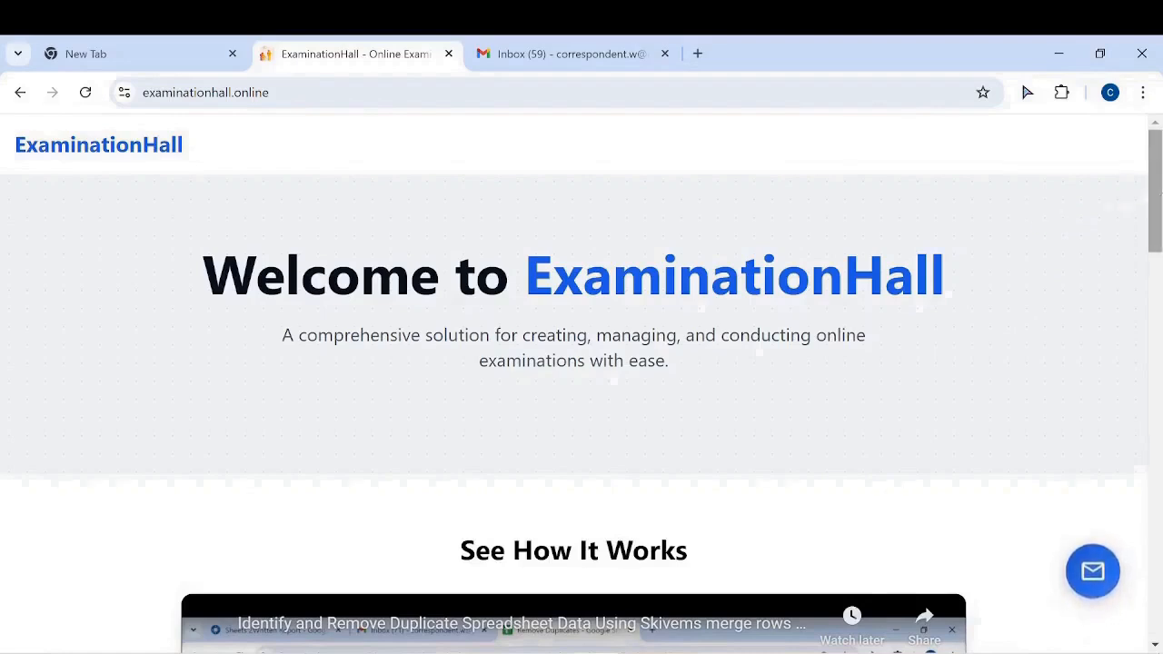
Scroll the home page to the Examiner Registration, Schedule Examination and Download Templates cards
{"action": "left_click_drag", "start_coordinate": [1154, 187], "coordinate": [1155, 484]}
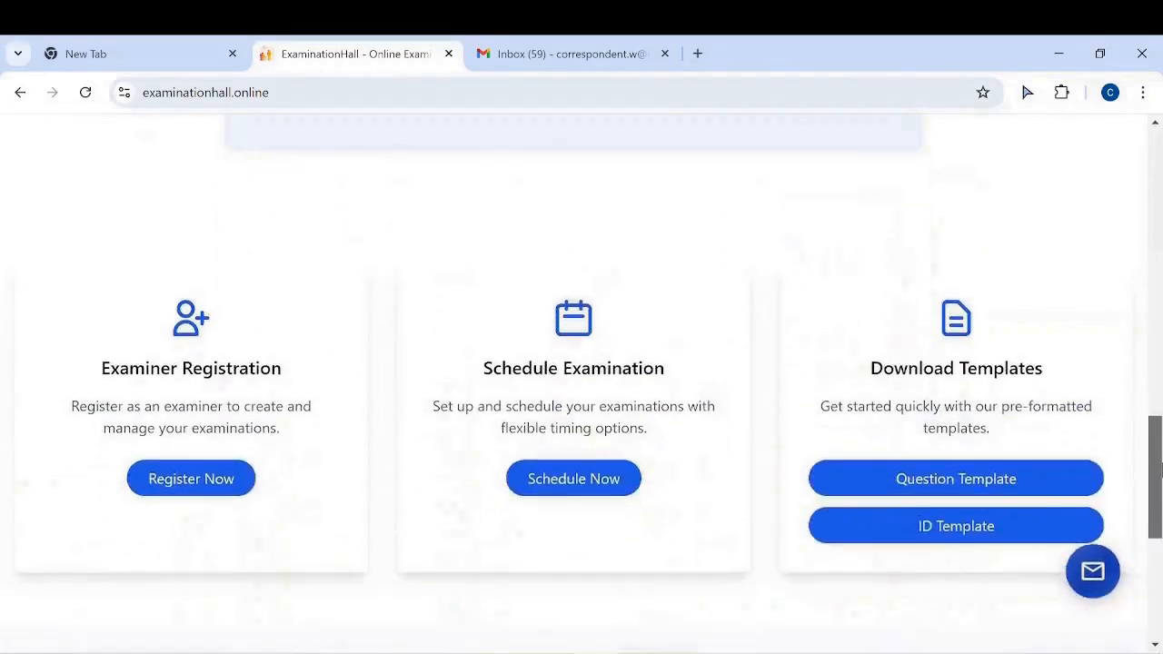
Register for quiz creation with the autofilled account e-mail so a password is emailed, then go to Gmail
{"action": "left_click", "coordinate": [221, 486]}
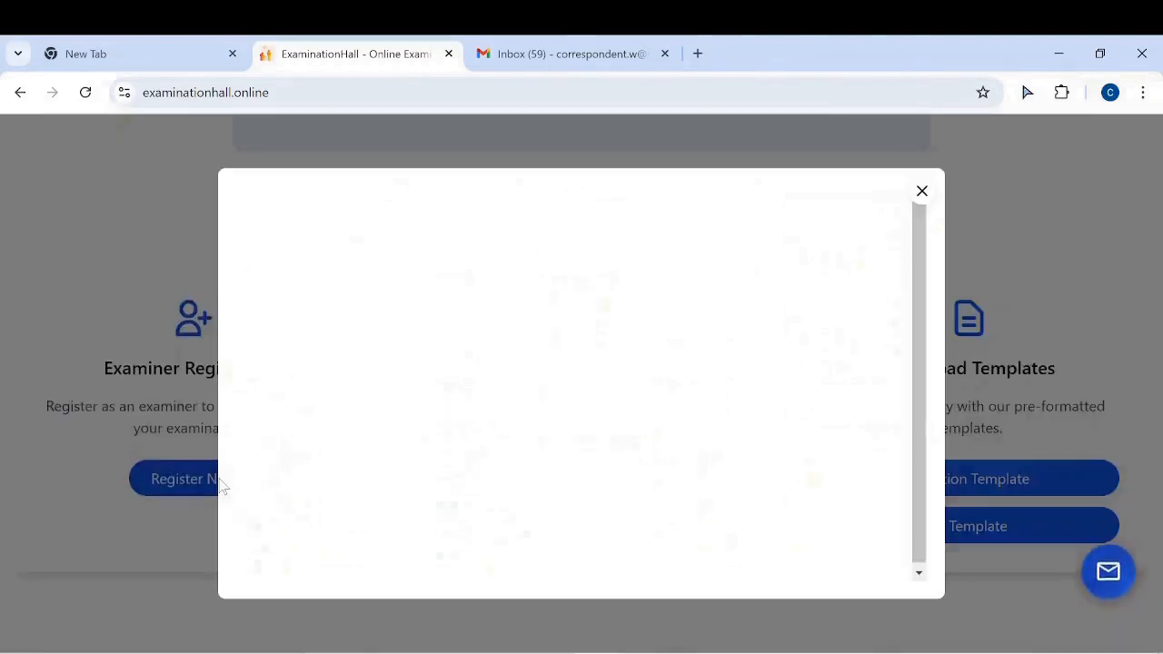
{"action": "left_click", "coordinate": [546, 407]}
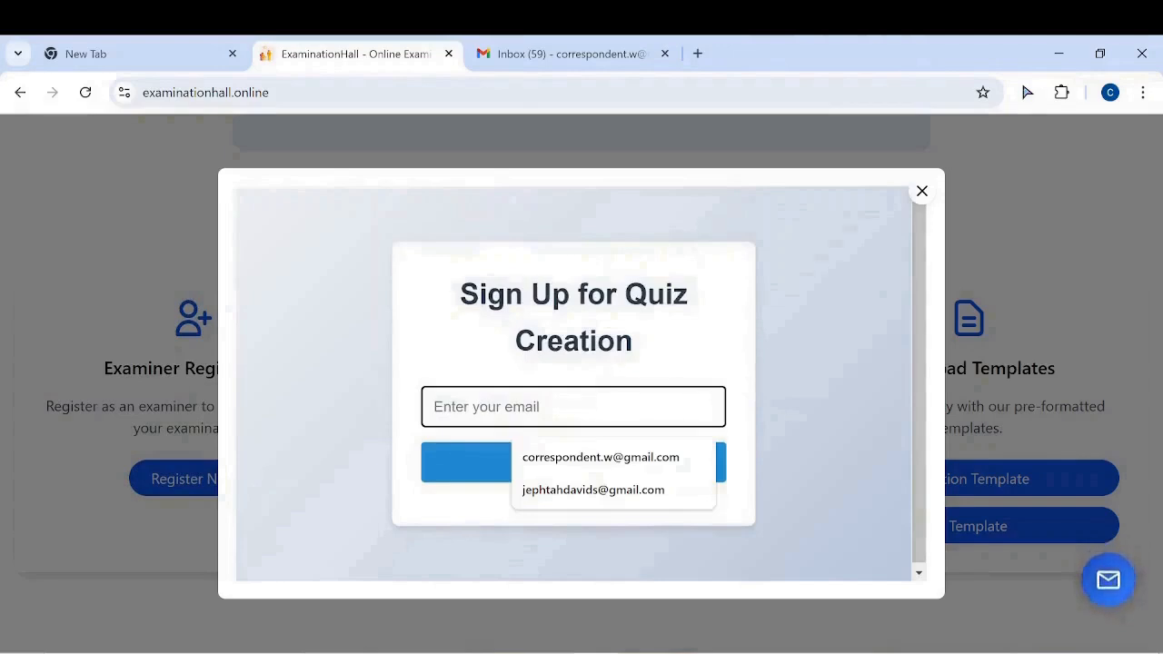
{"action": "type", "text": "correspo"}
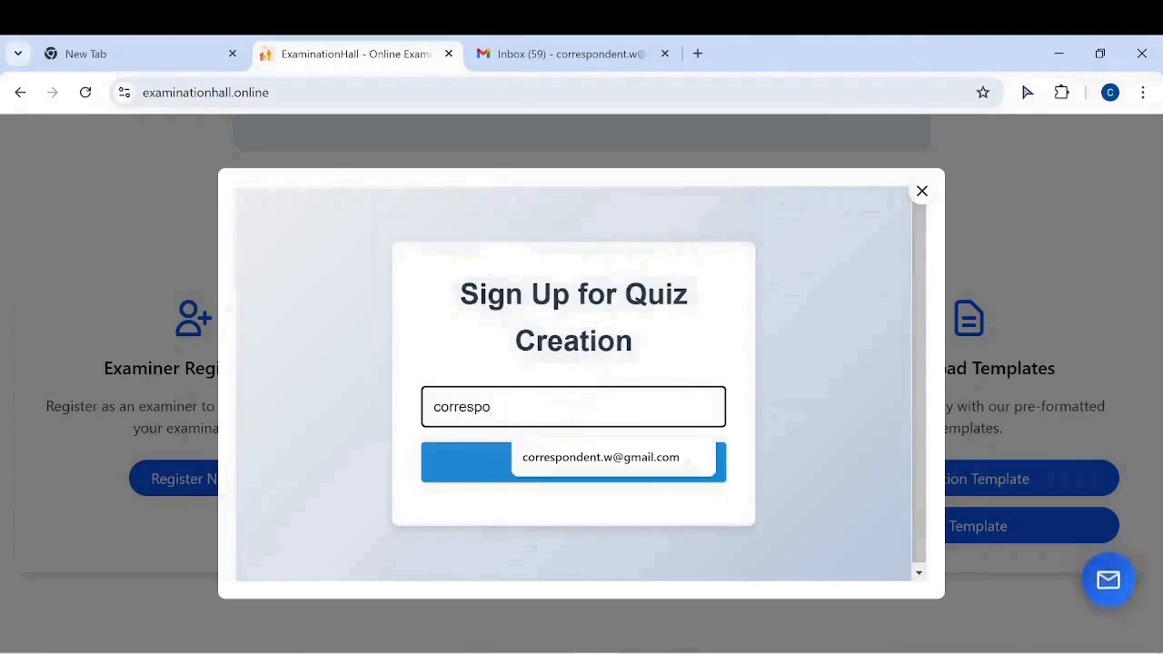
{"action": "key", "text": "Down"}
{"action": "key", "text": "Return"}
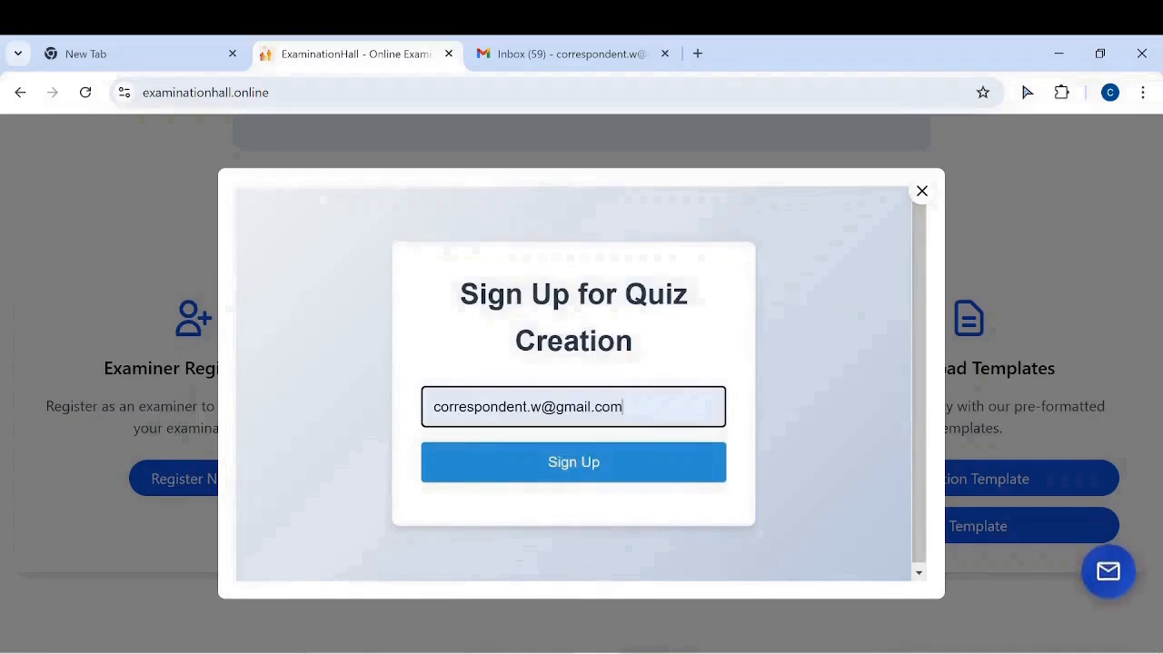
{"action": "left_click", "coordinate": [641, 480]}
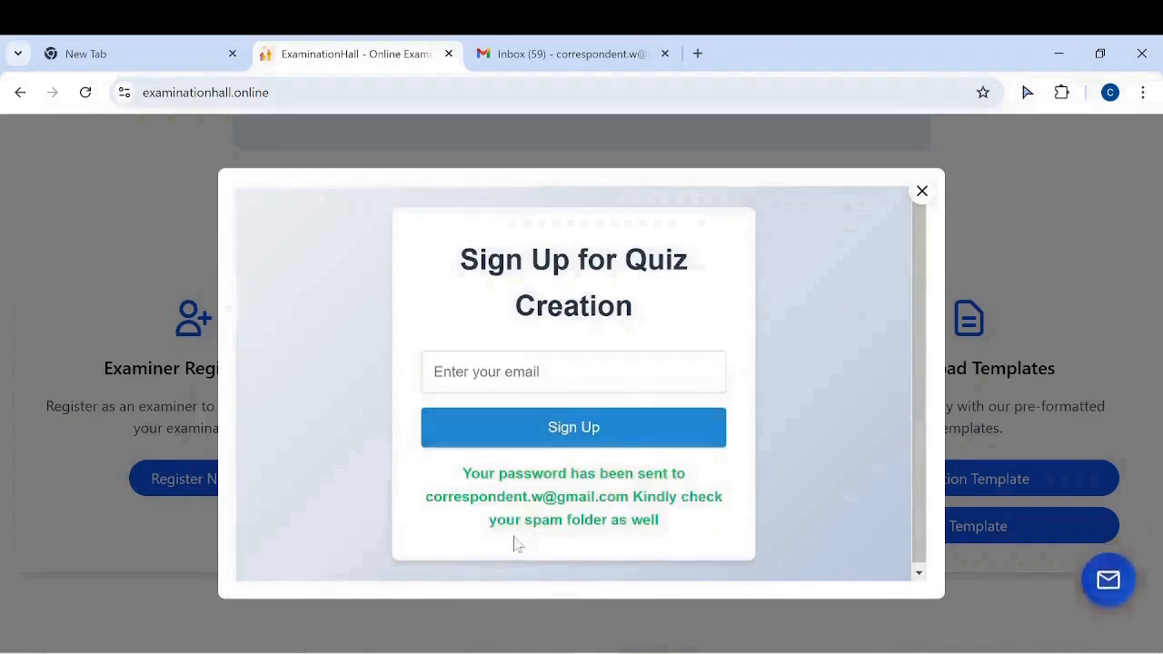
{"action": "key", "text": "ctrl+Tab"}
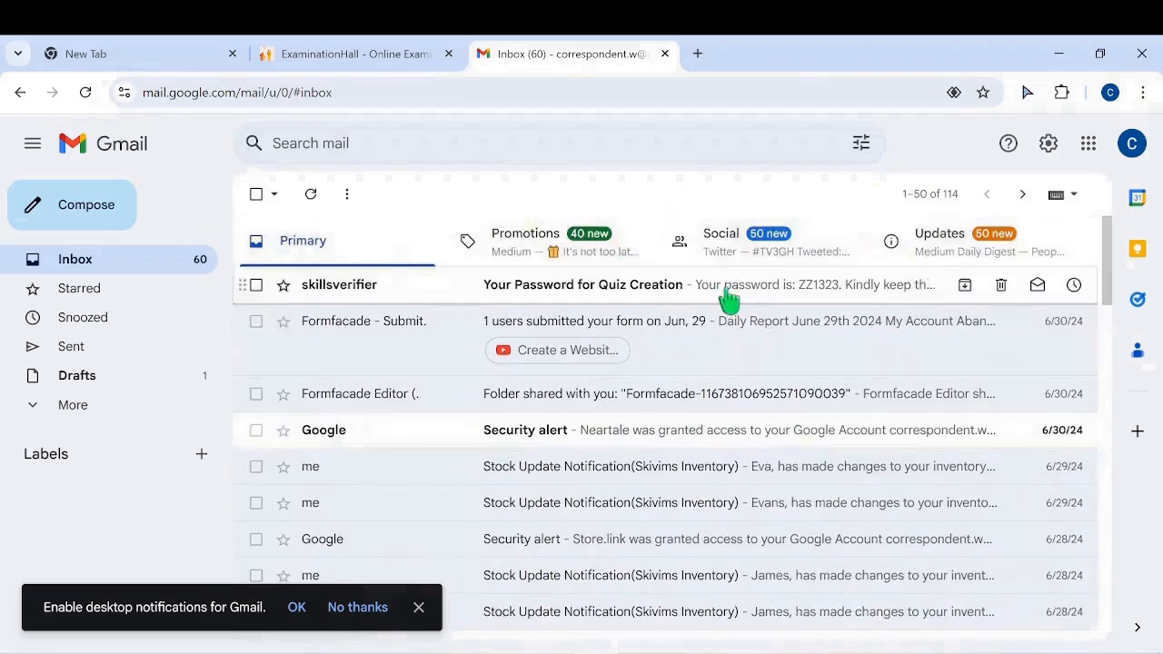
Open the 'Your Password for Quiz Creation' email, select the password, and return to ExaminationHall
{"action": "left_click", "coordinate": [728, 297]}
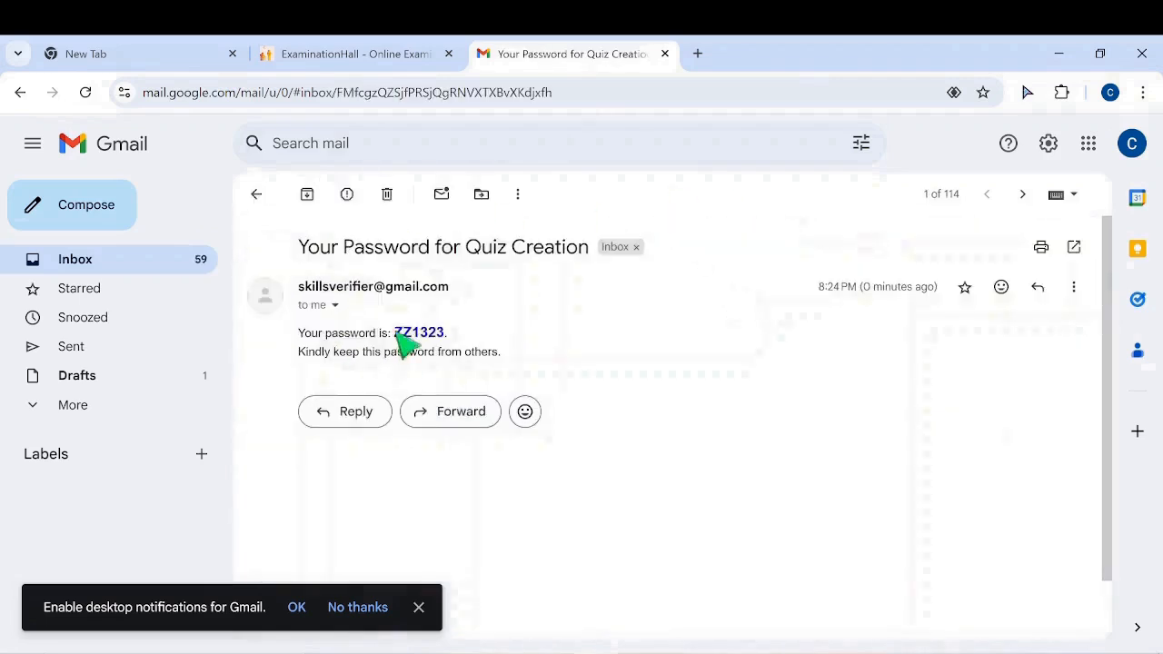
{"action": "left_click_drag", "start_coordinate": [396, 332], "coordinate": [445, 336]}
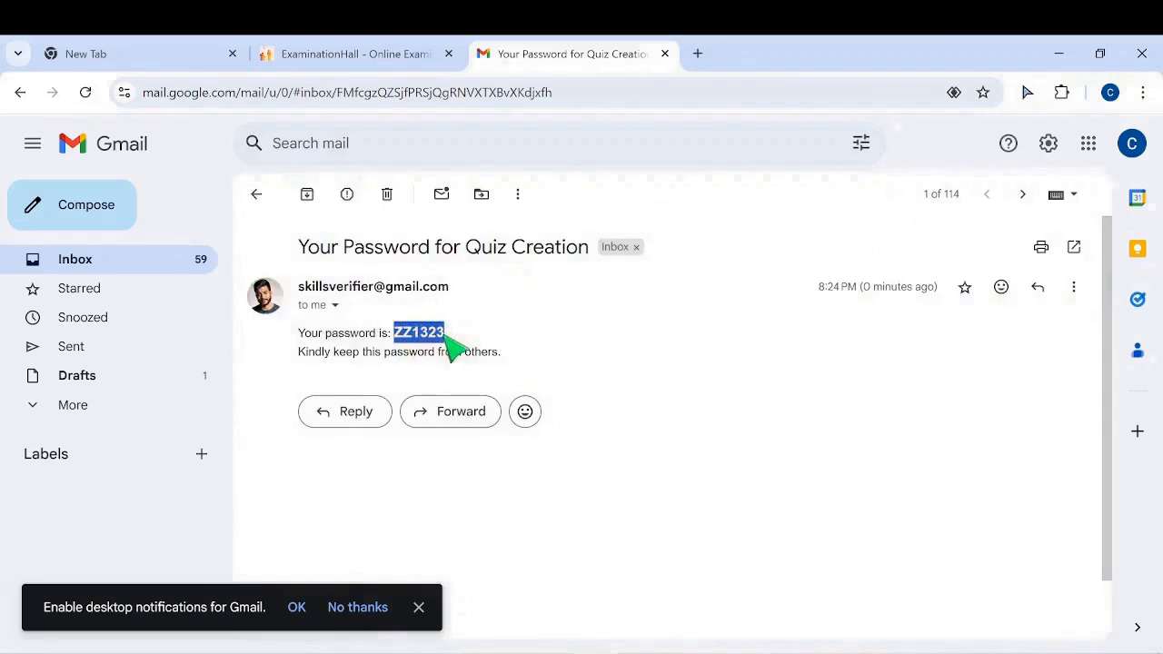
{"action": "left_click", "coordinate": [579, 351]}
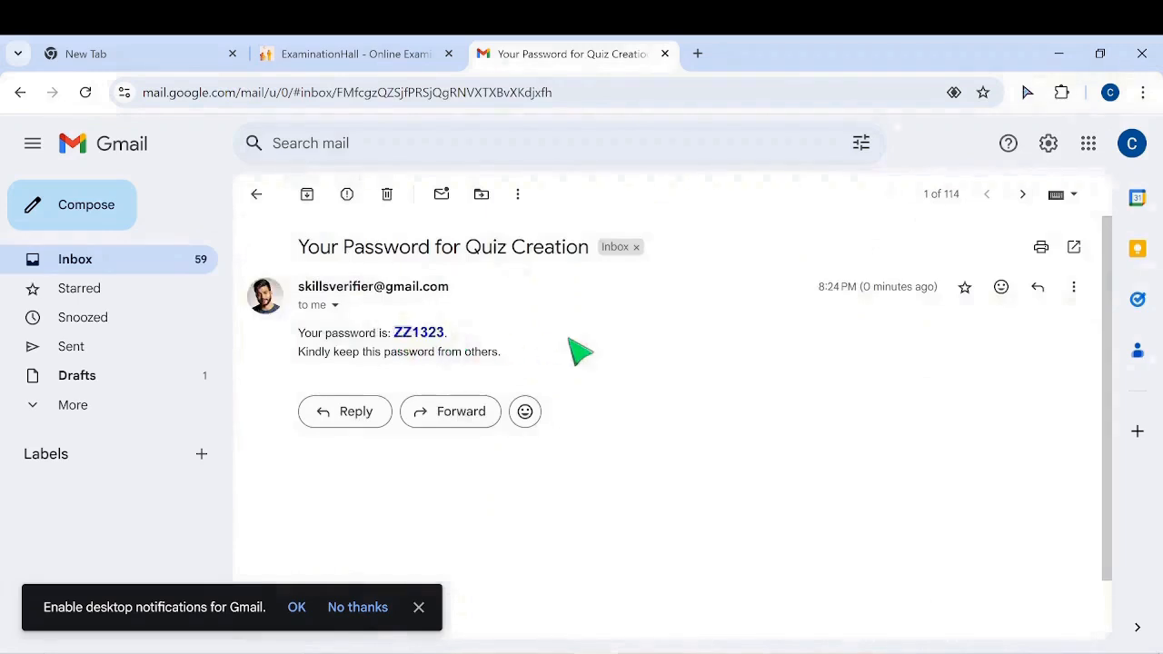
{"action": "left_click", "coordinate": [294, 58]}
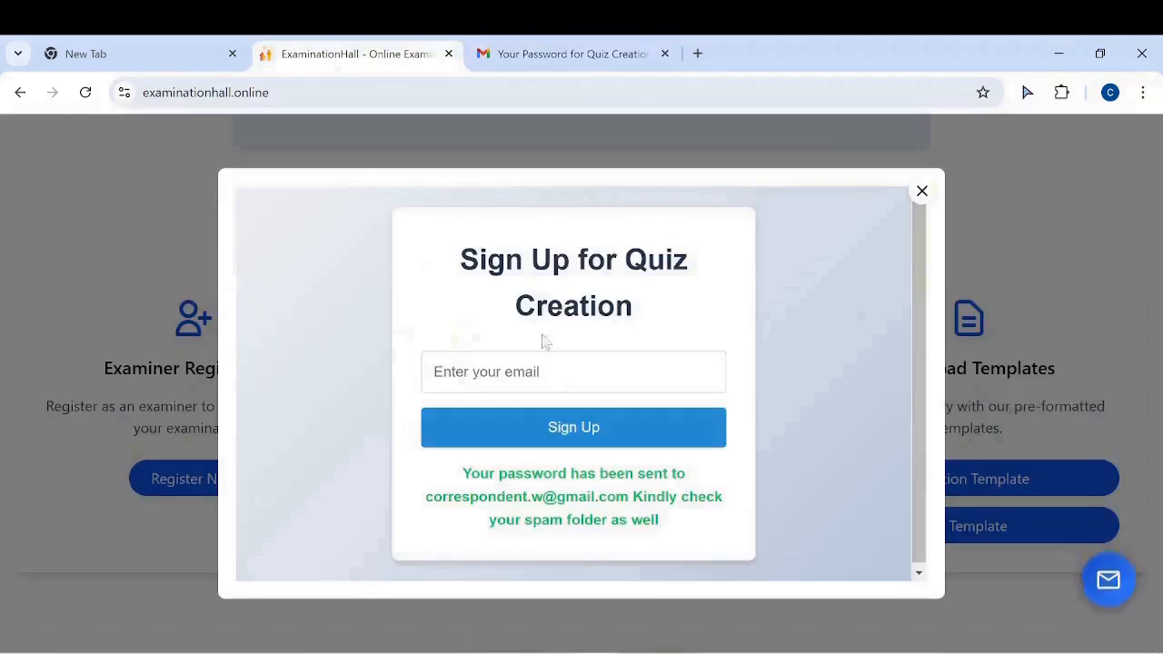
Close the sign-up dialog, download the Question Template and open Questions (6).csv in Excel
{"action": "left_click", "coordinate": [923, 192]}
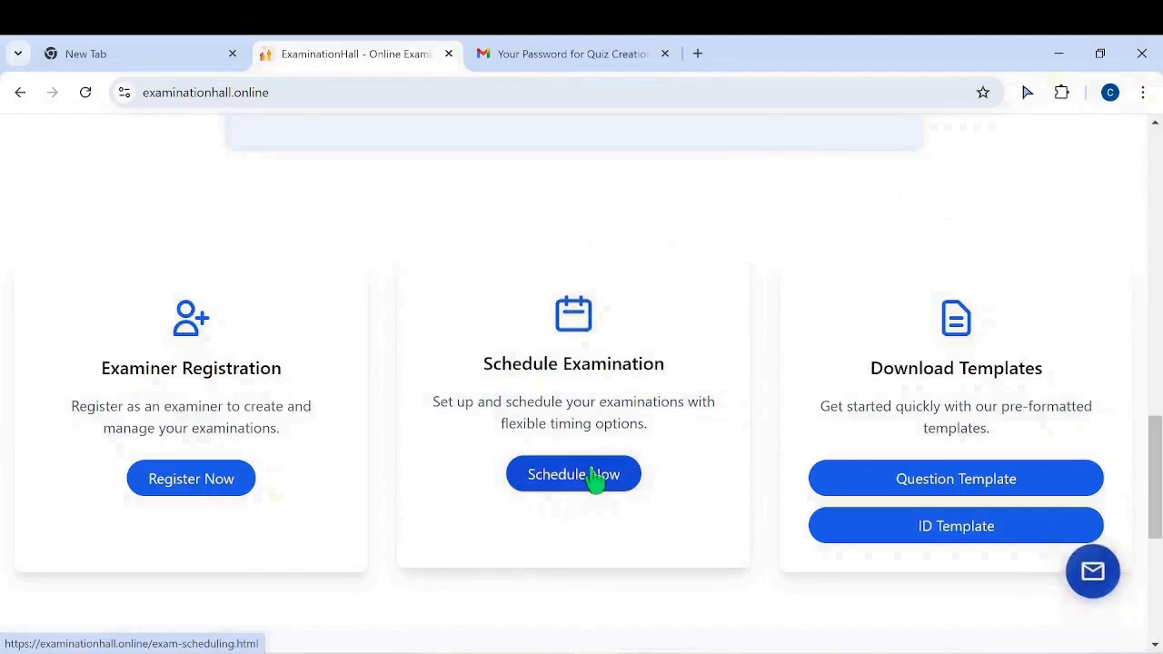
{"action": "left_click", "coordinate": [952, 490]}
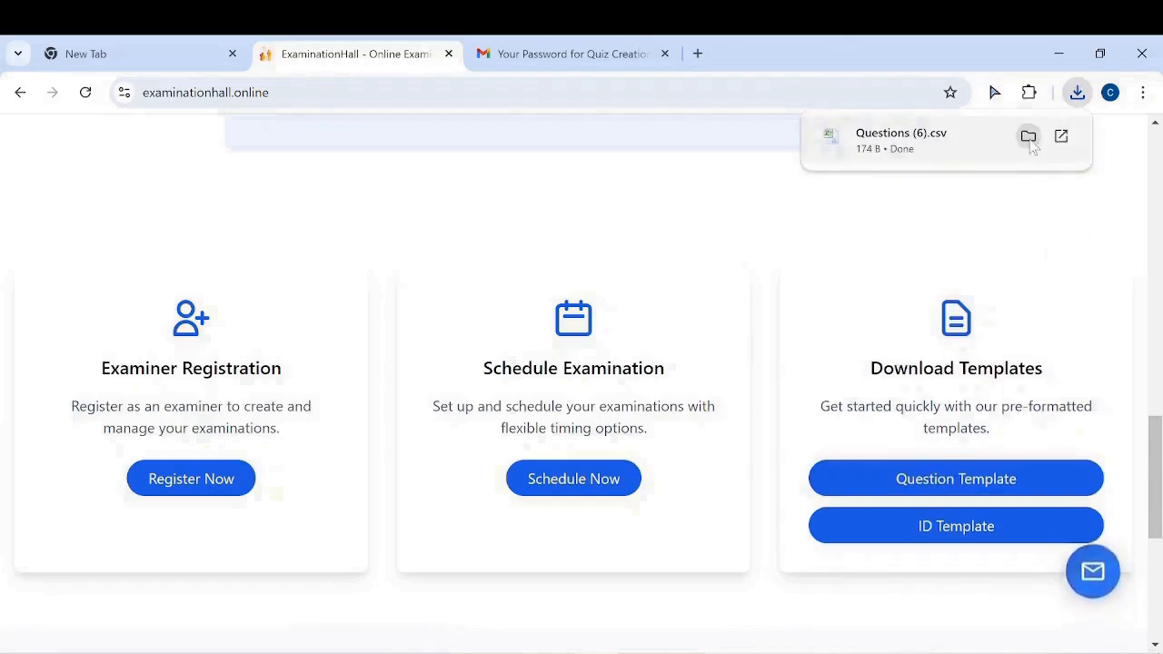
{"action": "left_click", "coordinate": [909, 148]}
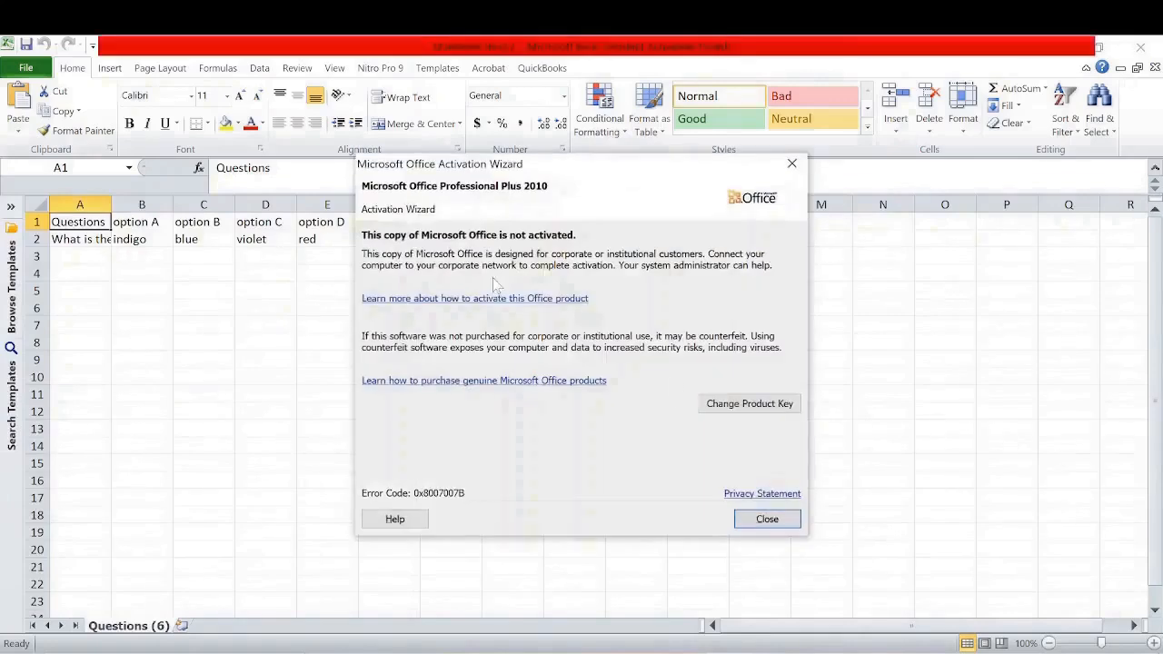
Dismiss the Office activation notice and review the sample question, options and answer columns
{"action": "left_click", "coordinate": [765, 516]}
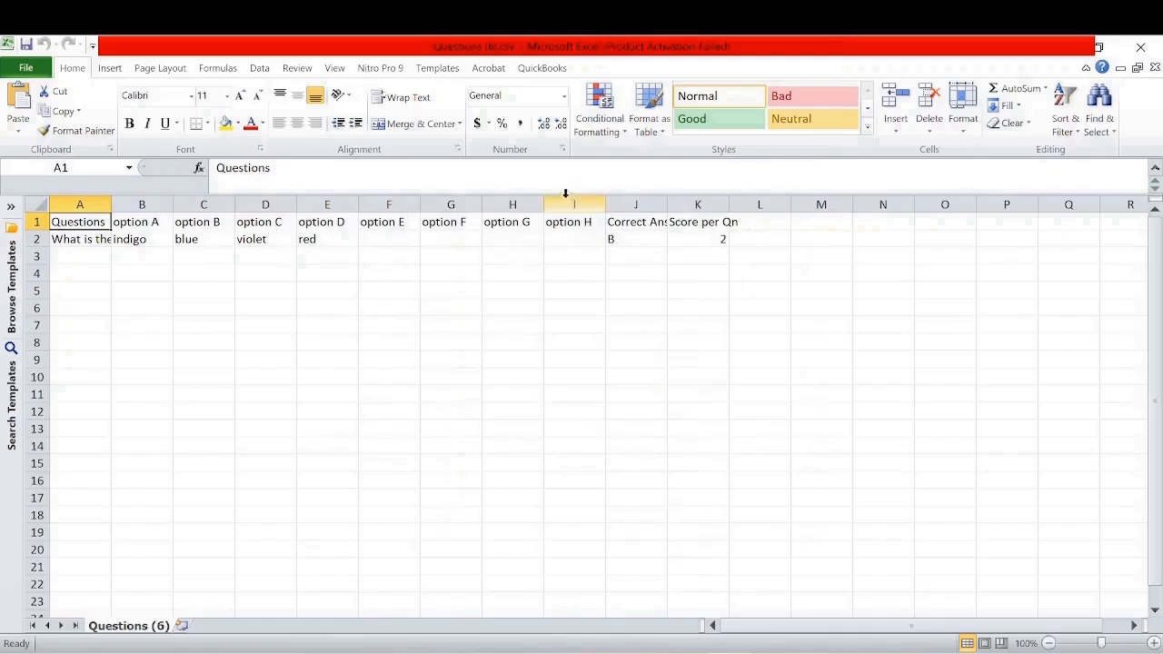
{"action": "left_click", "coordinate": [86, 239]}
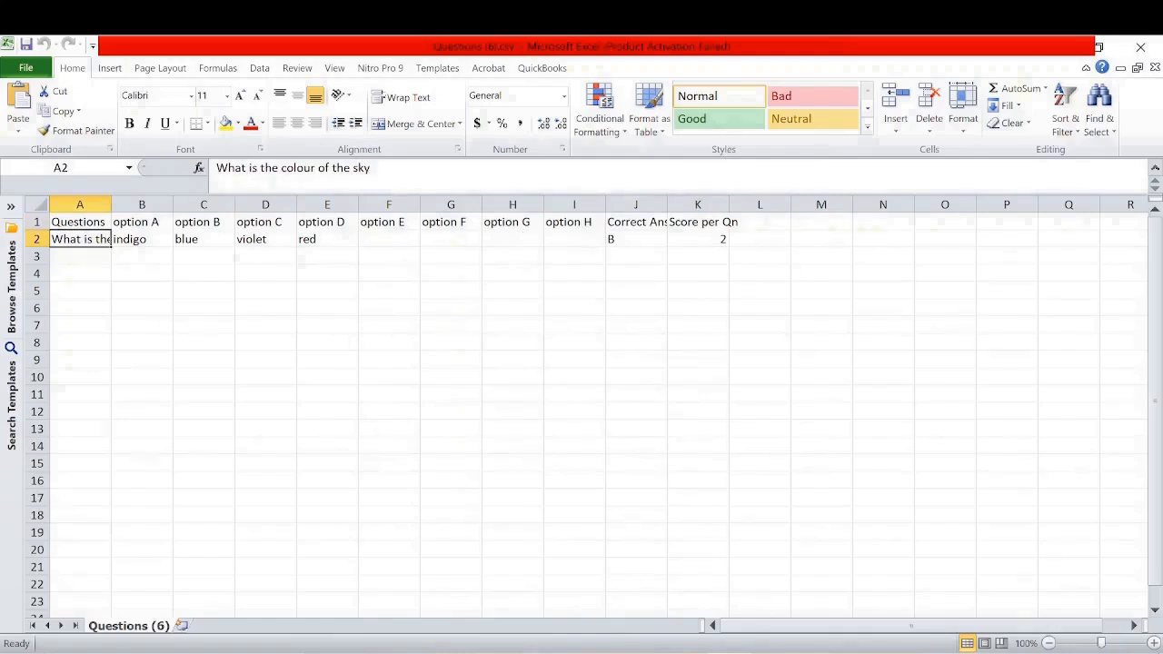
{"action": "left_click", "coordinate": [132, 239]}
{"action": "left_click", "coordinate": [188, 236]}
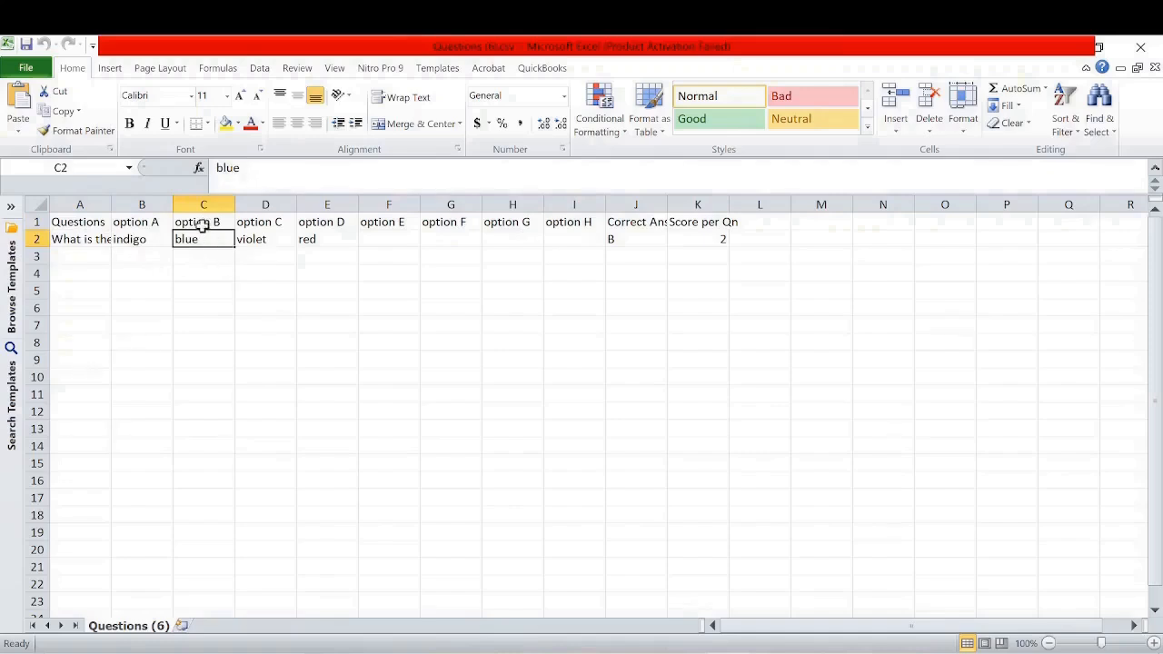
{"action": "left_click", "coordinate": [641, 223]}
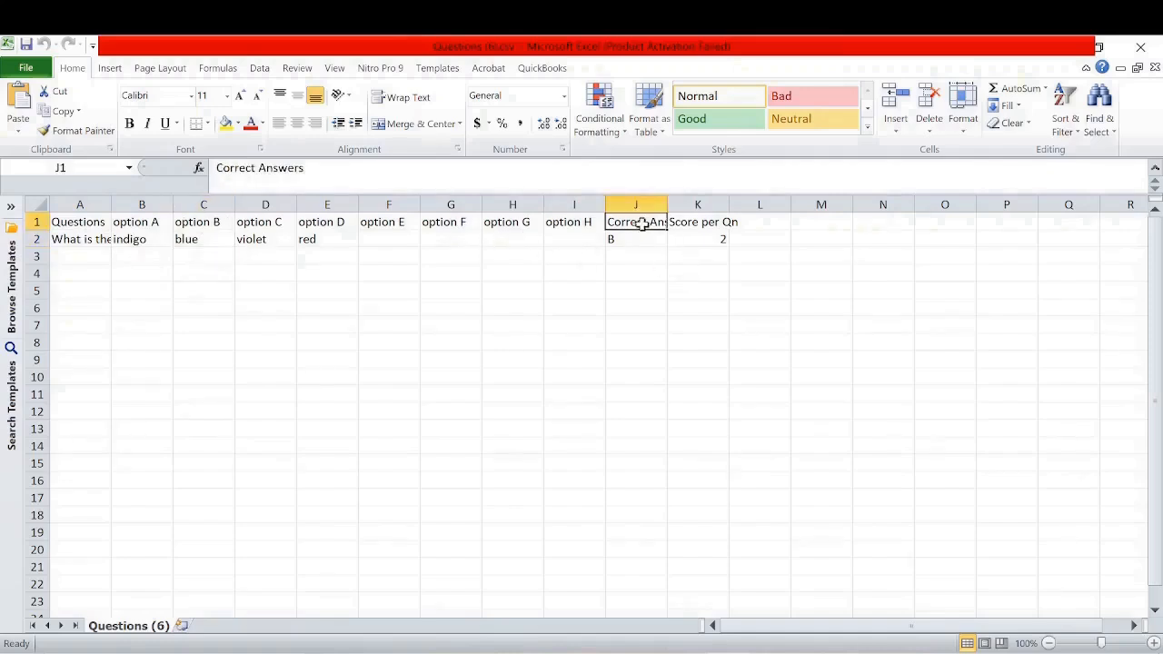
{"action": "left_click", "coordinate": [701, 226]}
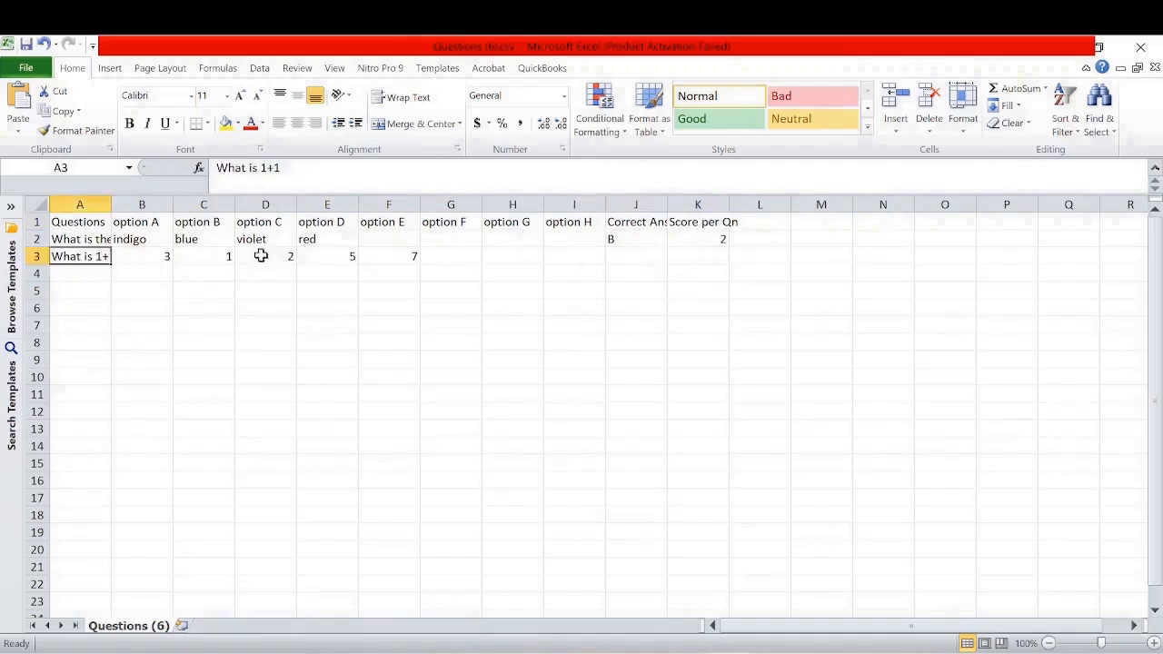
{"action": "left_click", "coordinate": [262, 255]}
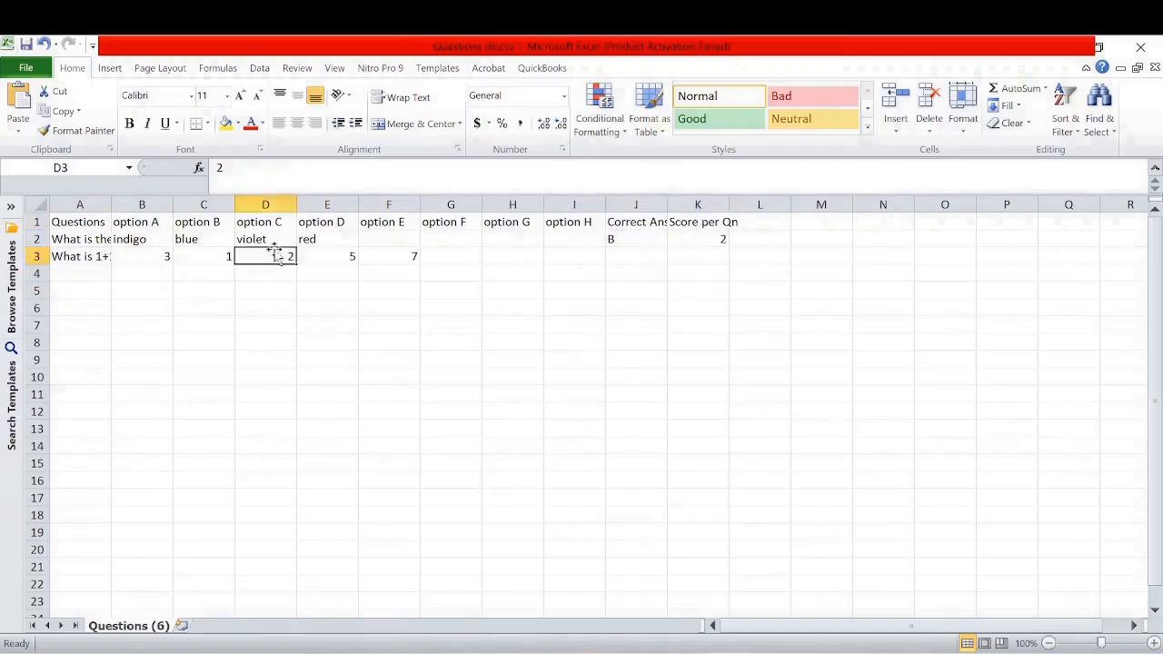
Give the third-row question correct answer C and a score of 3
{"action": "left_click", "coordinate": [642, 261]}
{"action": "type", "text": "C"}
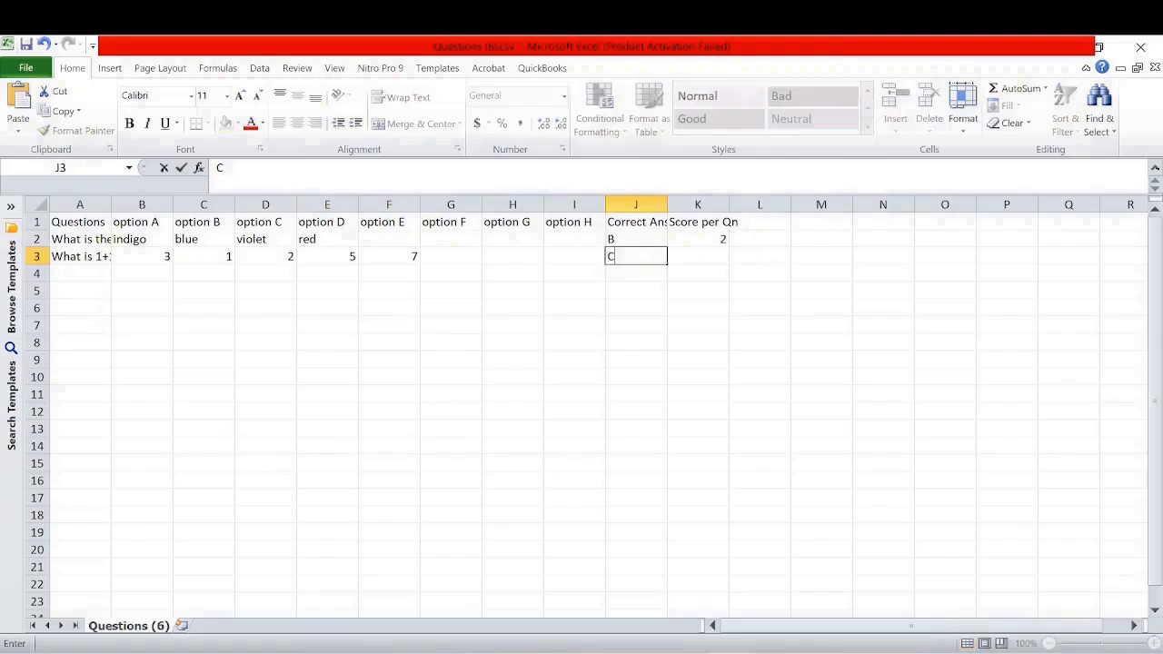
{"action": "left_click", "coordinate": [721, 256]}
{"action": "type", "text": "3"}
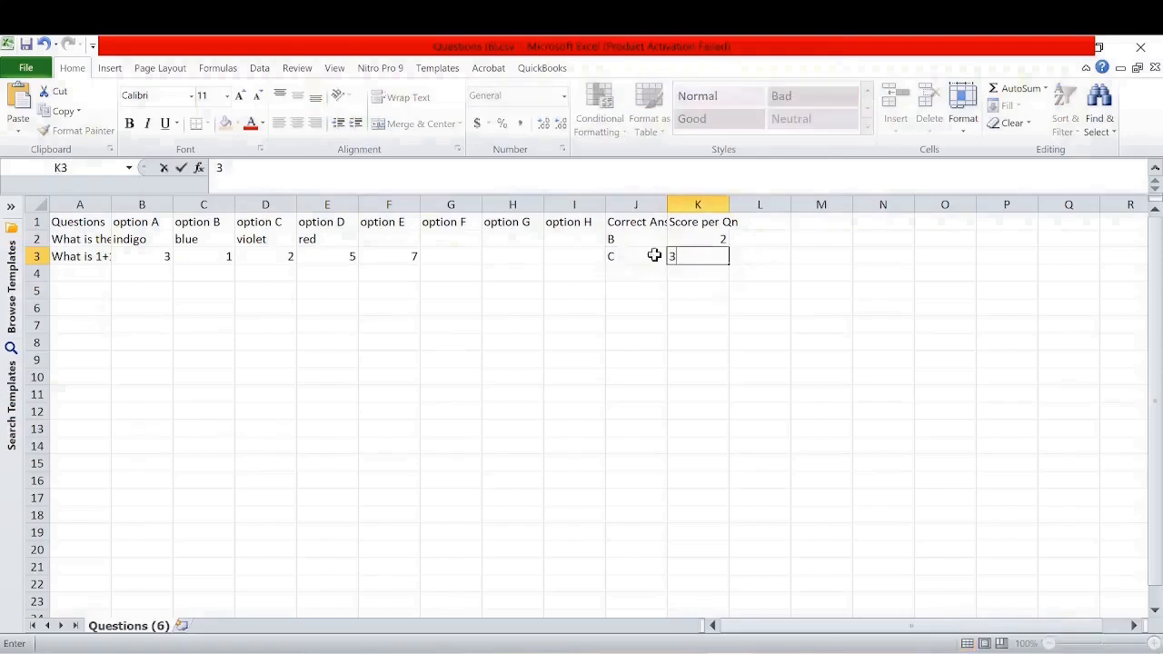
Complete the fourth-row question with first option 20, correct answer A and score 2
{"action": "left_click", "coordinate": [82, 273]}
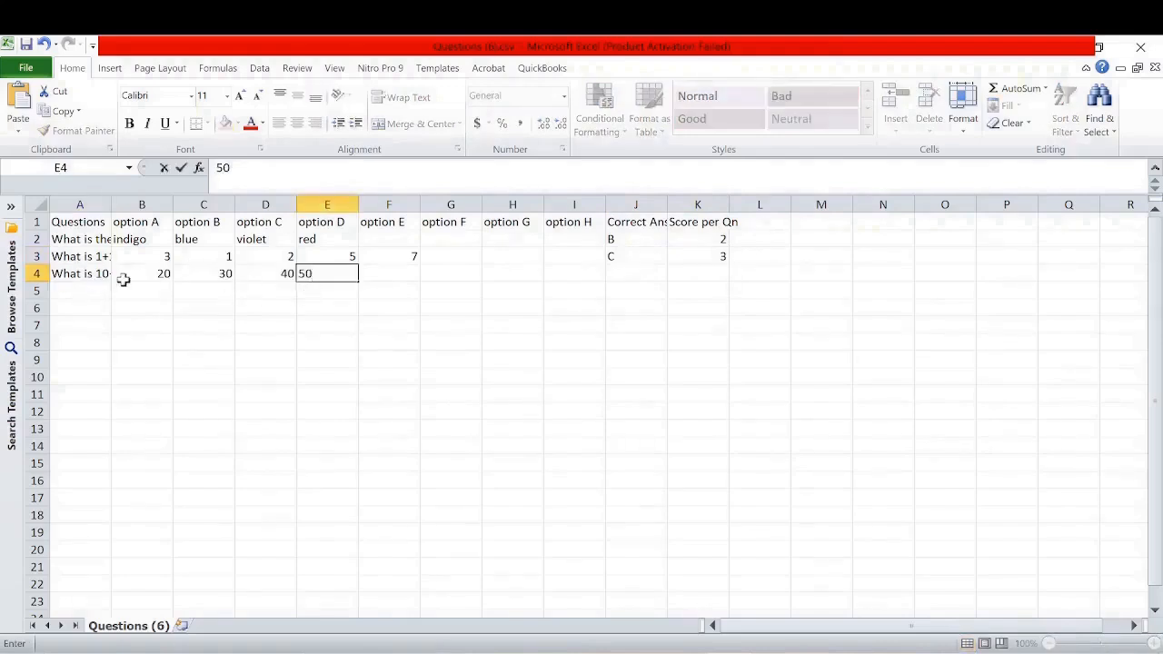
{"action": "left_click", "coordinate": [79, 277]}
{"action": "left_click", "coordinate": [151, 275]}
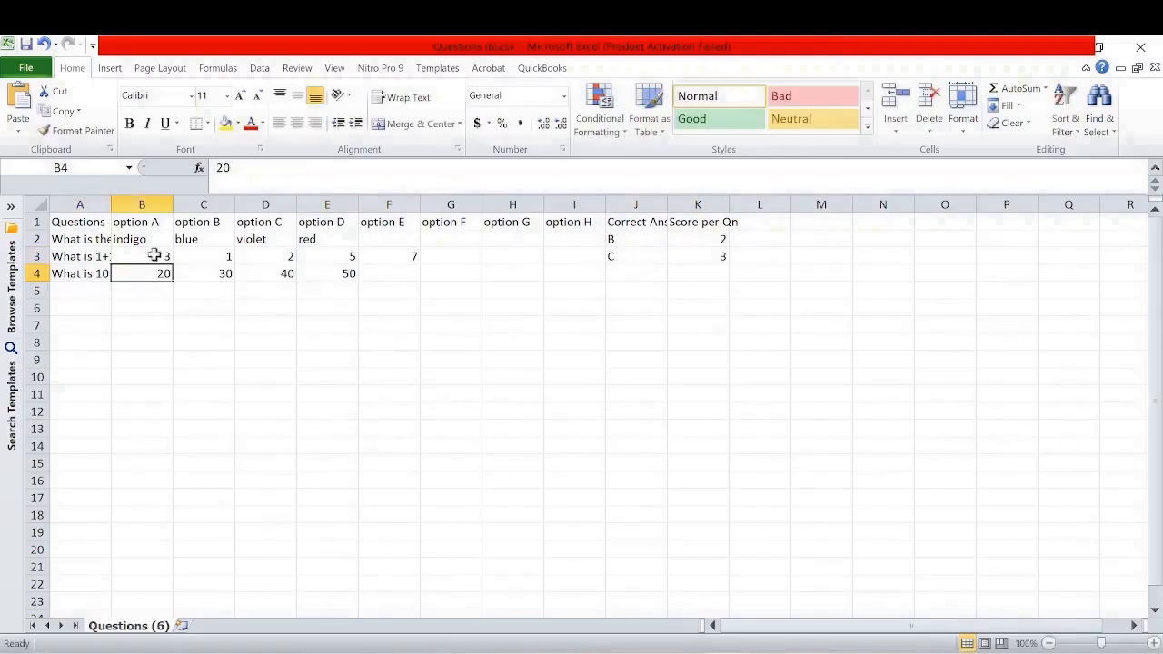
{"action": "left_click", "coordinate": [618, 274]}
{"action": "type", "text": "A"}
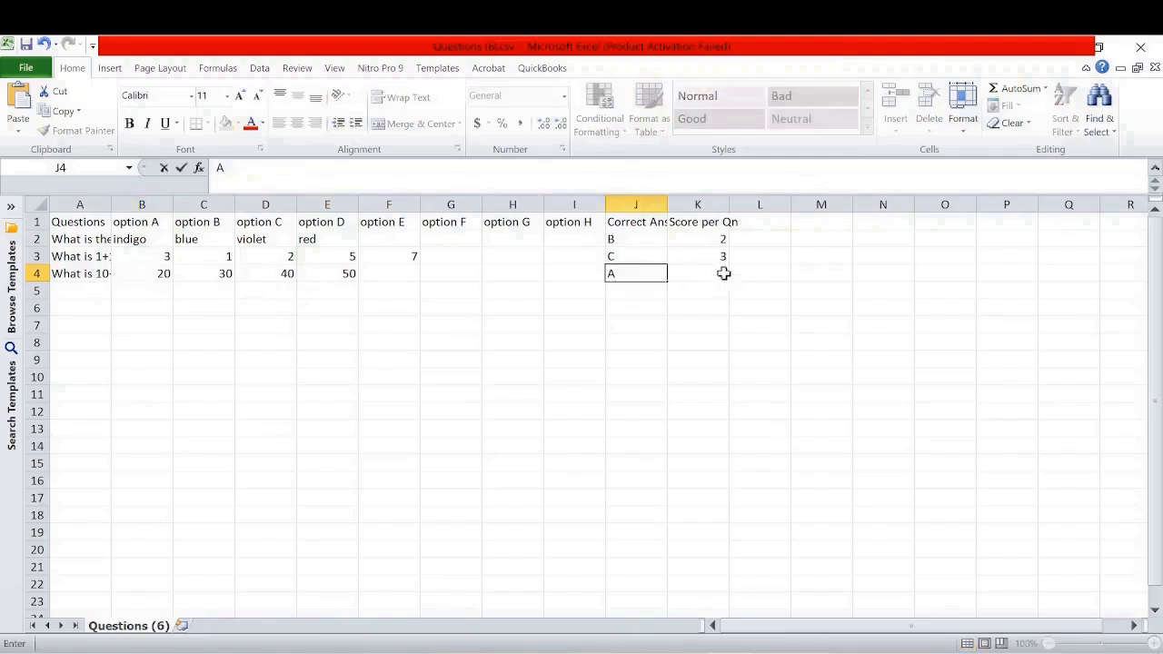
{"action": "left_click", "coordinate": [721, 273]}
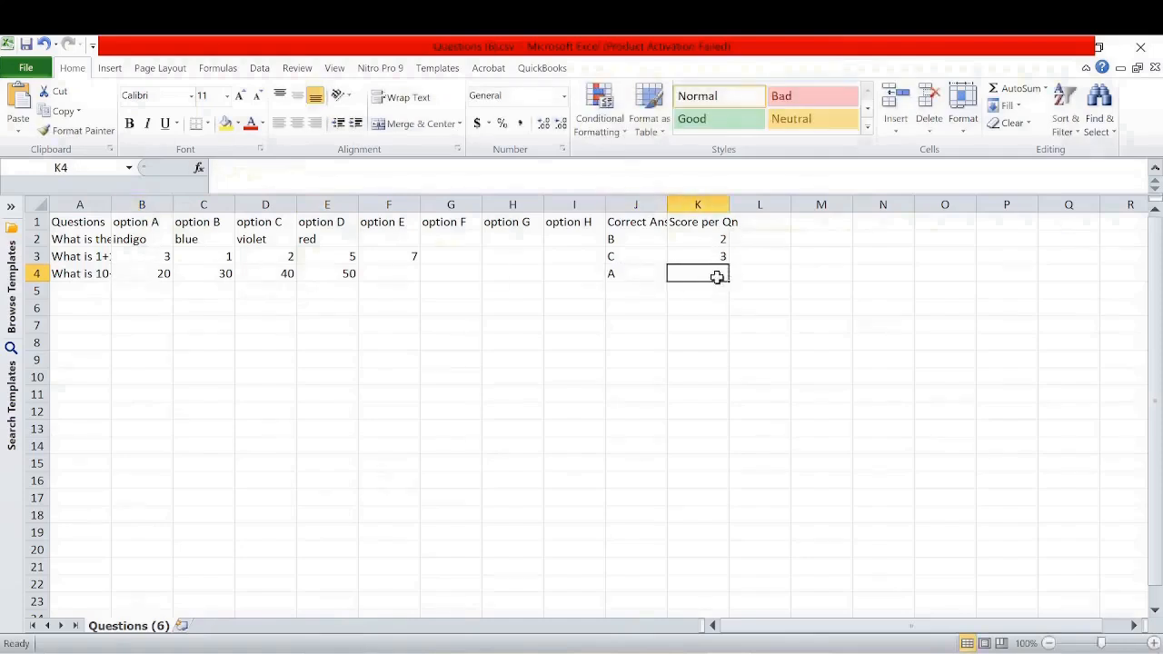
{"action": "type", "text": "2"}
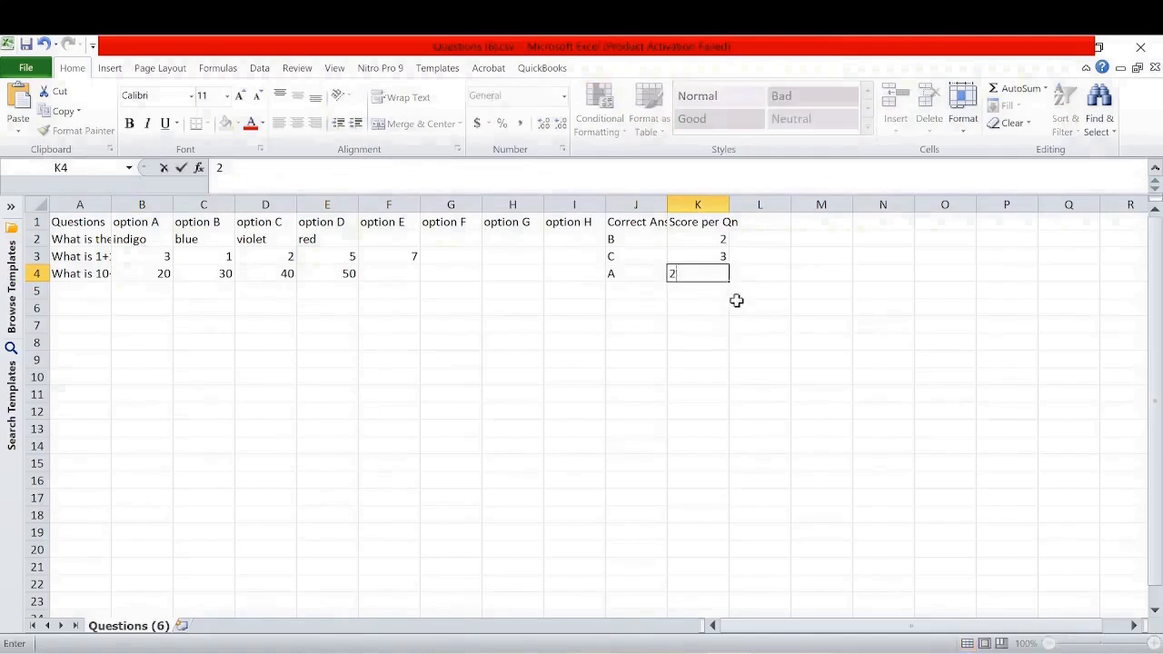
{"action": "left_click", "coordinate": [718, 291]}
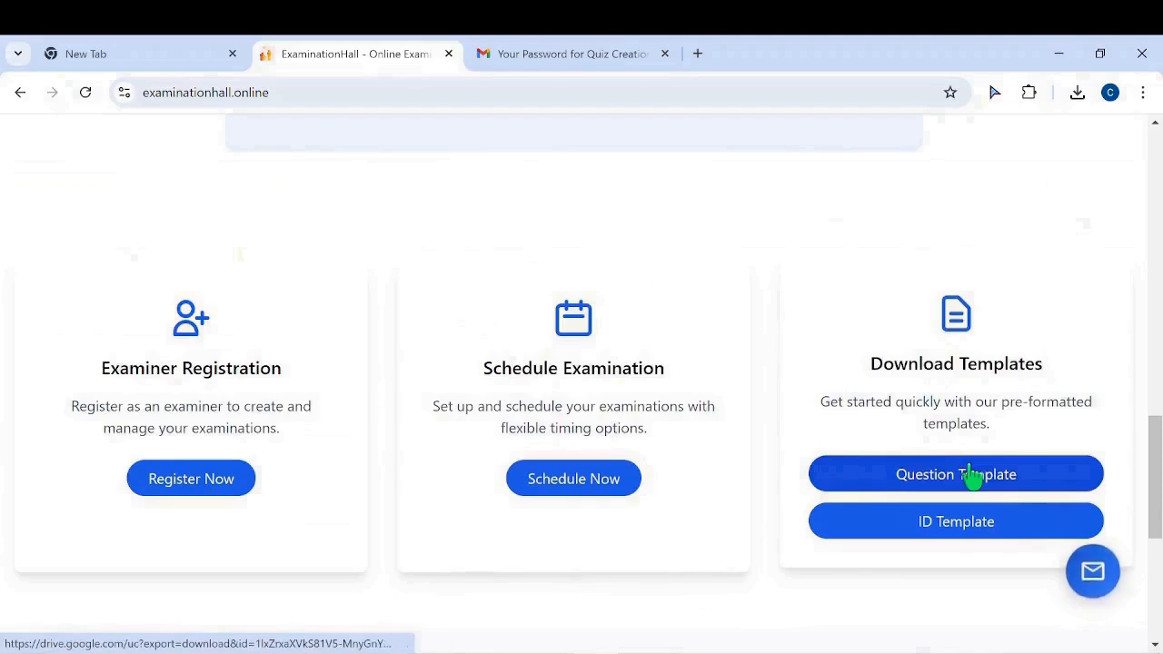
Log in to the Quiz Creator with the account e-mail and pasted password, and start naming the quiz MyTest
{"action": "left_click", "coordinate": [591, 488]}
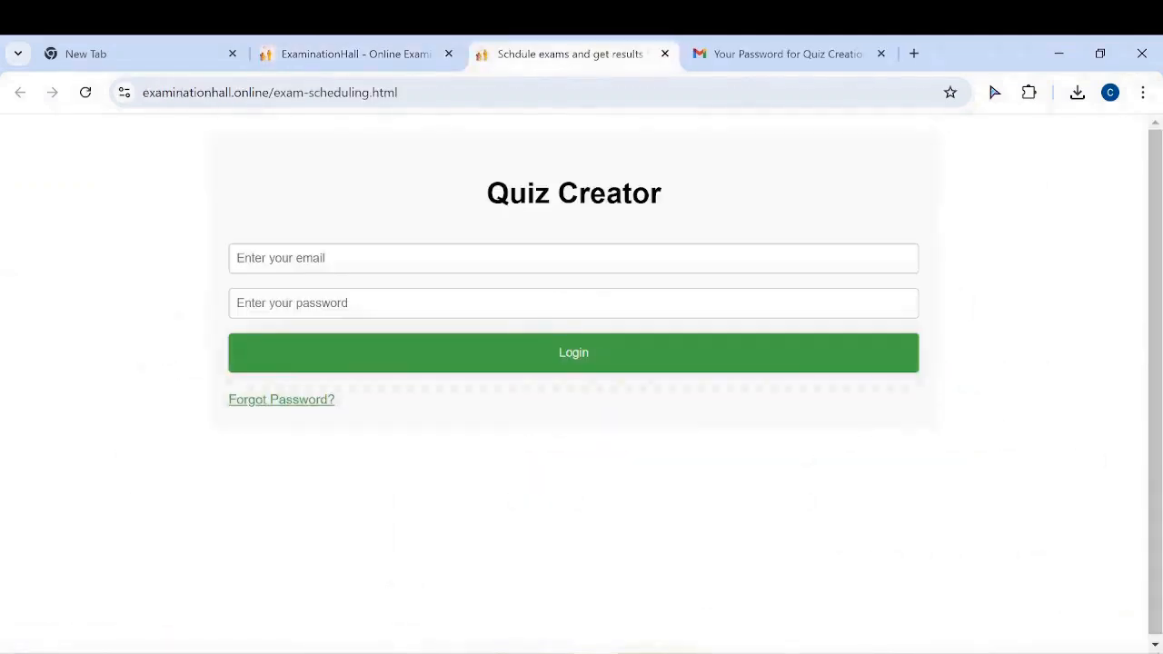
{"action": "left_click", "coordinate": [573, 258]}
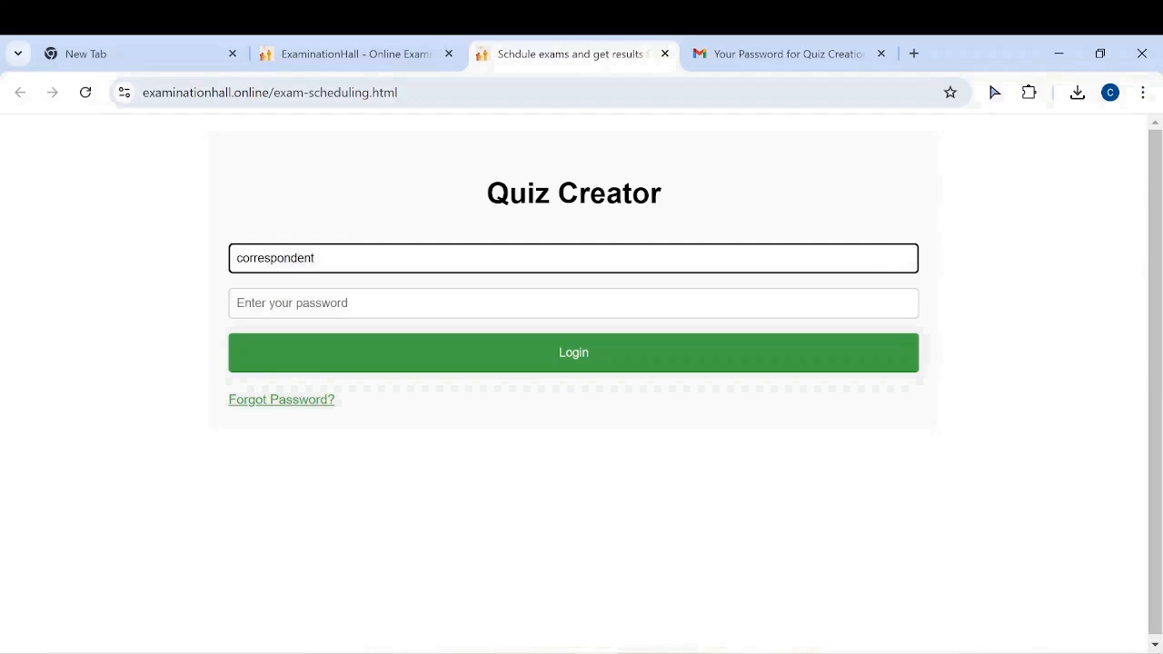
{"action": "key", "text": "Tab"}
{"action": "key", "text": "ctrl+v"}
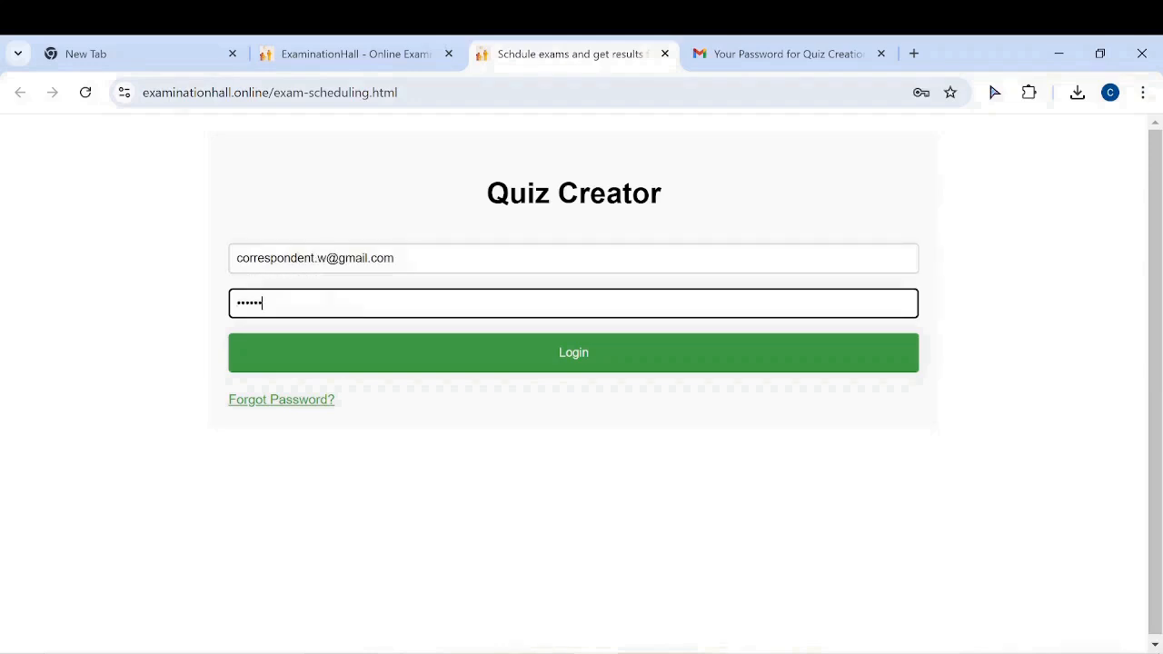
{"action": "left_click", "coordinate": [548, 352]}
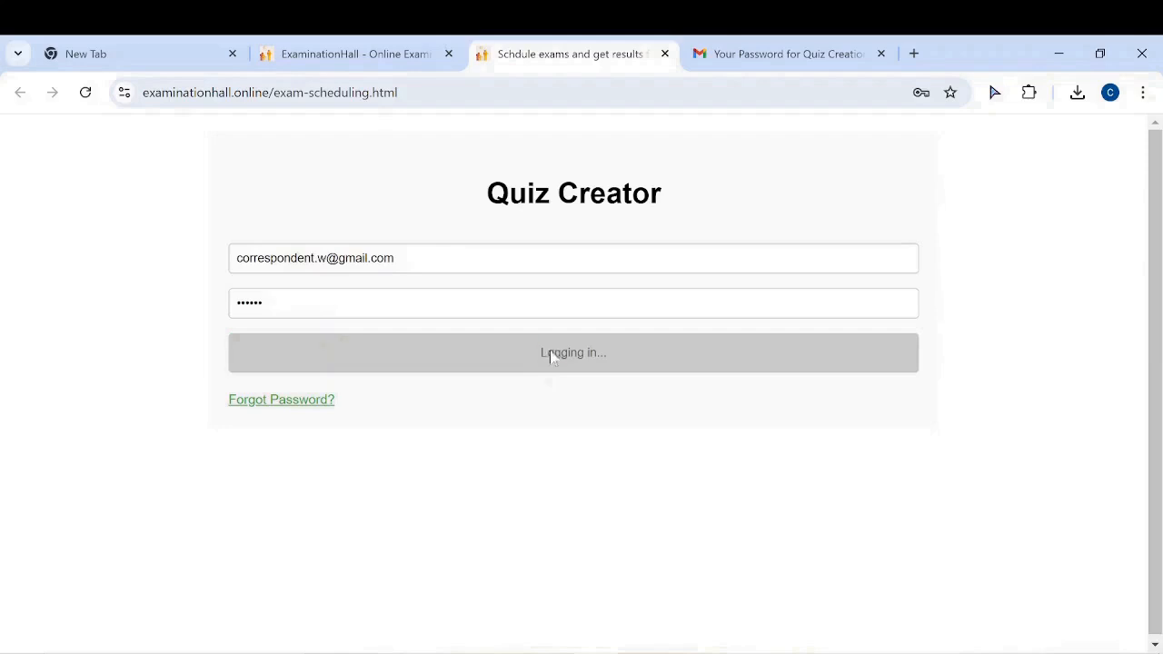
{"action": "type", "text": "MyTest"}
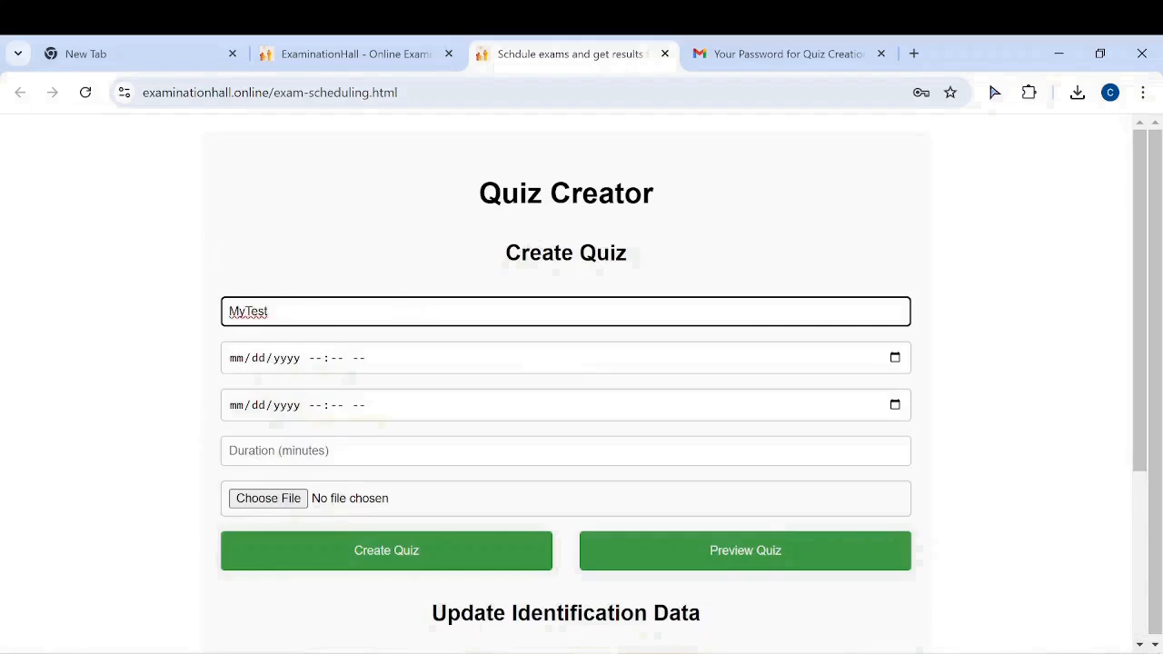
Set the quiz start to 01/16/2025 08:40 PM
{"action": "left_click_drag", "start_coordinate": [269, 311], "coordinate": [227, 311]}
{"action": "left_click", "coordinate": [376, 367]}
{"action": "scroll", "coordinate": [502, 475], "scroll_direction": "down", "scroll_amount": 8}
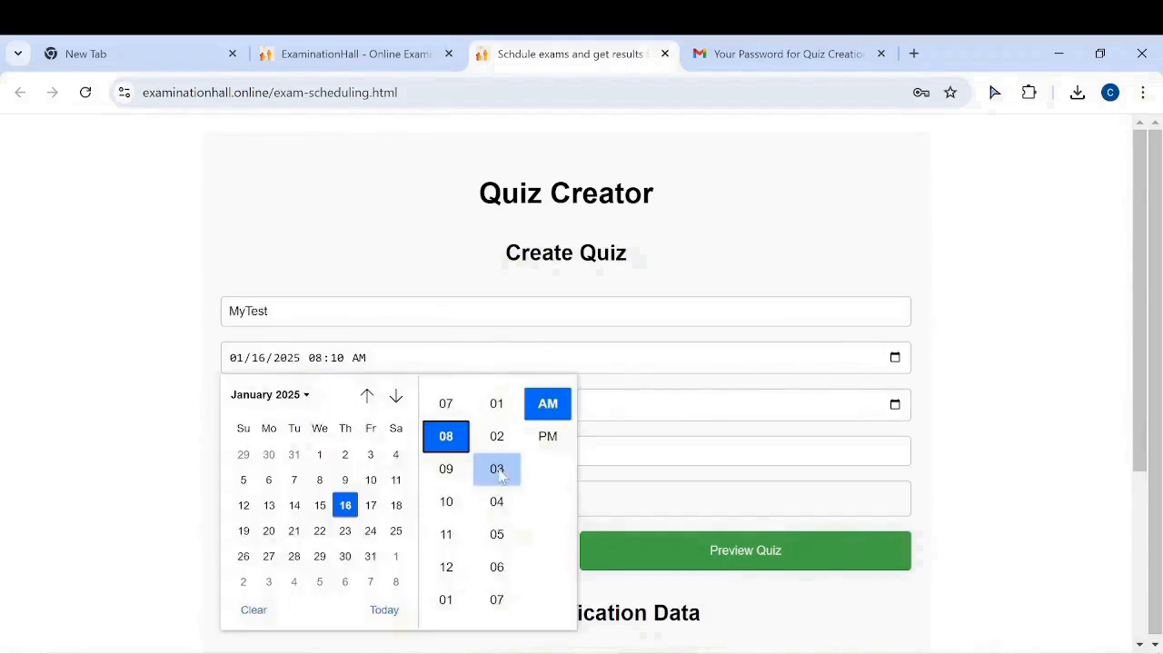
{"action": "scroll", "coordinate": [500, 474], "scroll_direction": "up", "scroll_amount": 2}
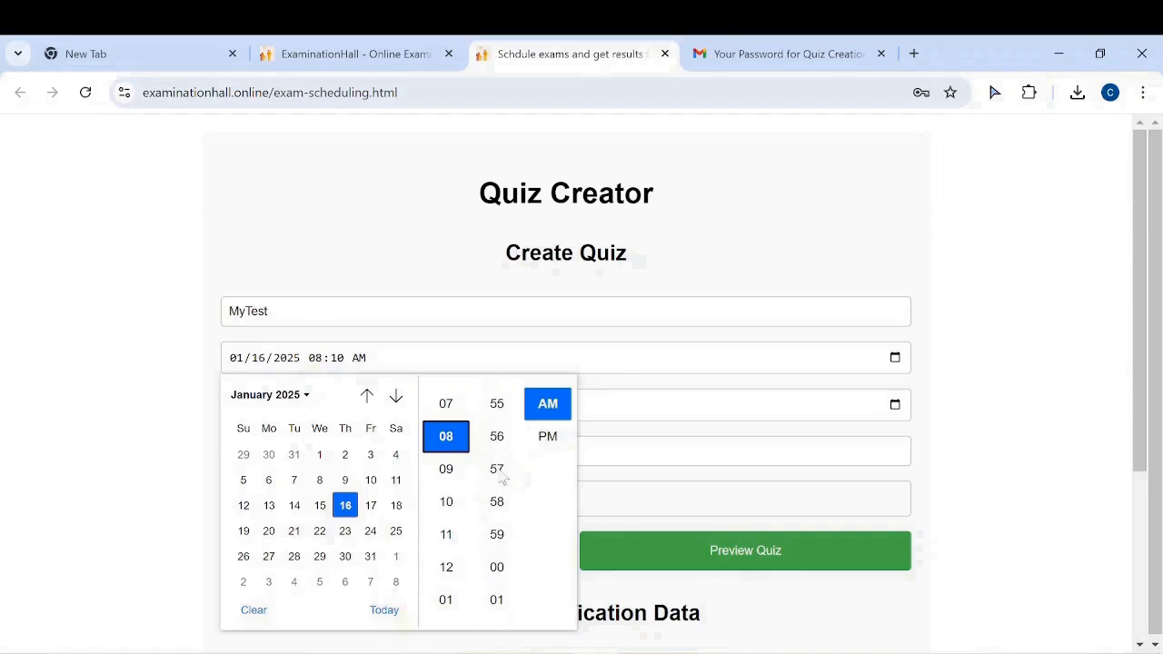
{"action": "scroll", "coordinate": [502, 476], "scroll_direction": "down", "scroll_amount": 3}
{"action": "scroll", "coordinate": [502, 479], "scroll_direction": "down", "scroll_amount": 2}
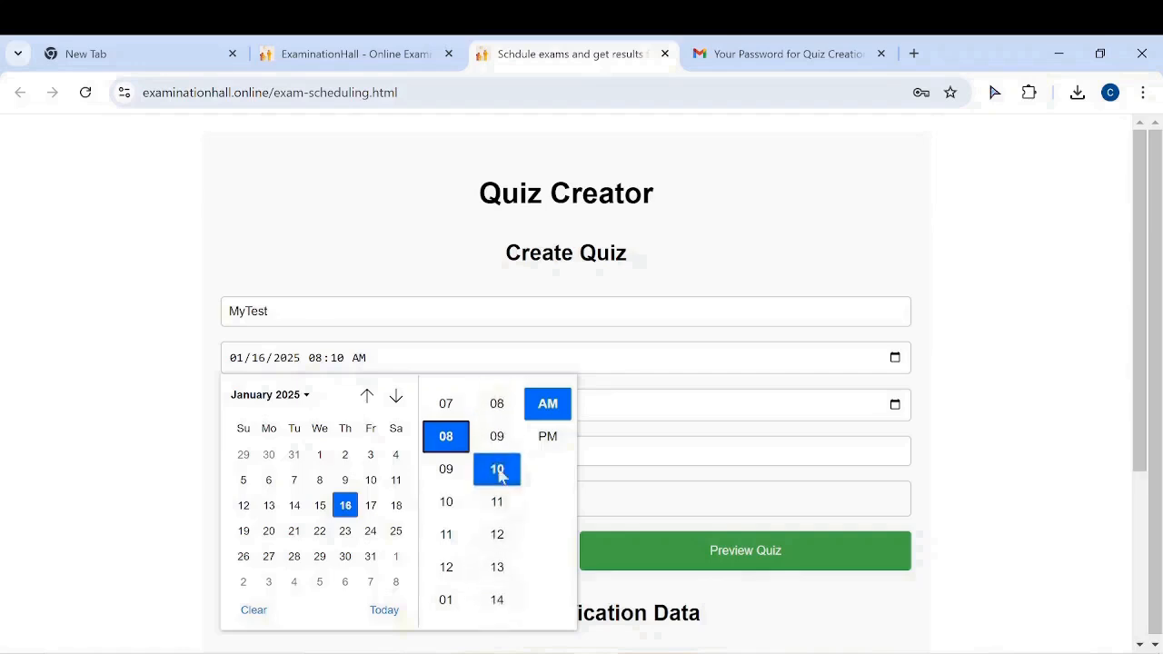
{"action": "scroll", "coordinate": [502, 479], "scroll_direction": "up", "scroll_amount": 1}
{"action": "scroll", "coordinate": [502, 479], "scroll_direction": "down", "scroll_amount": 3}
{"action": "scroll", "coordinate": [502, 479], "scroll_direction": "down", "scroll_amount": 5}
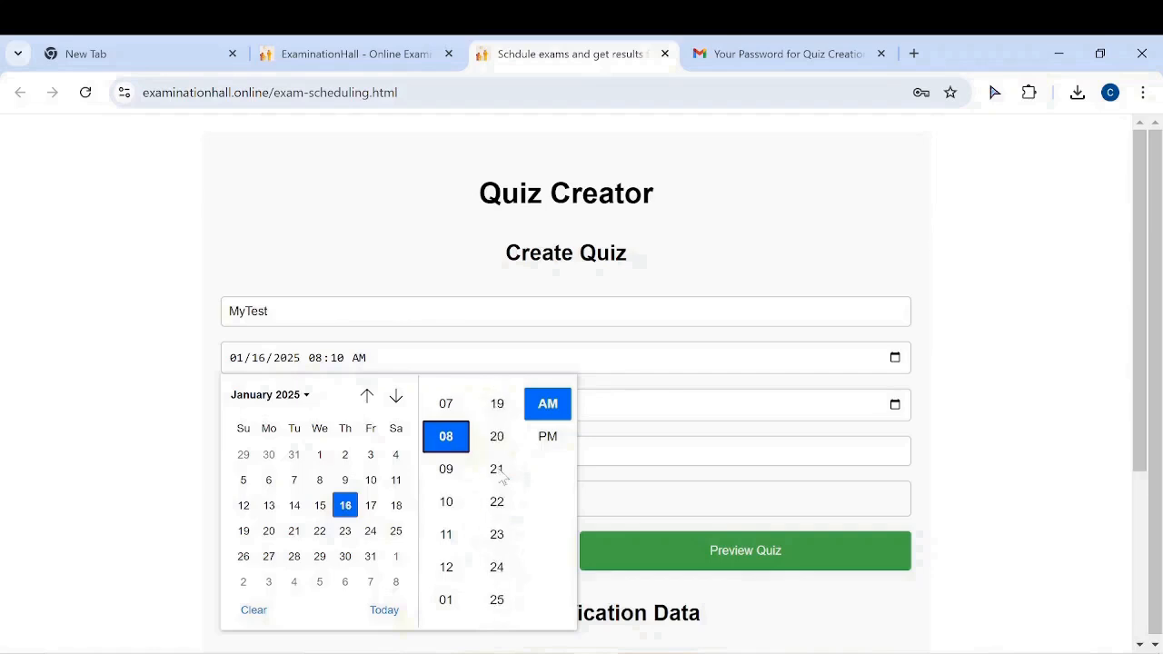
{"action": "scroll", "coordinate": [502, 479], "scroll_direction": "down", "scroll_amount": 4}
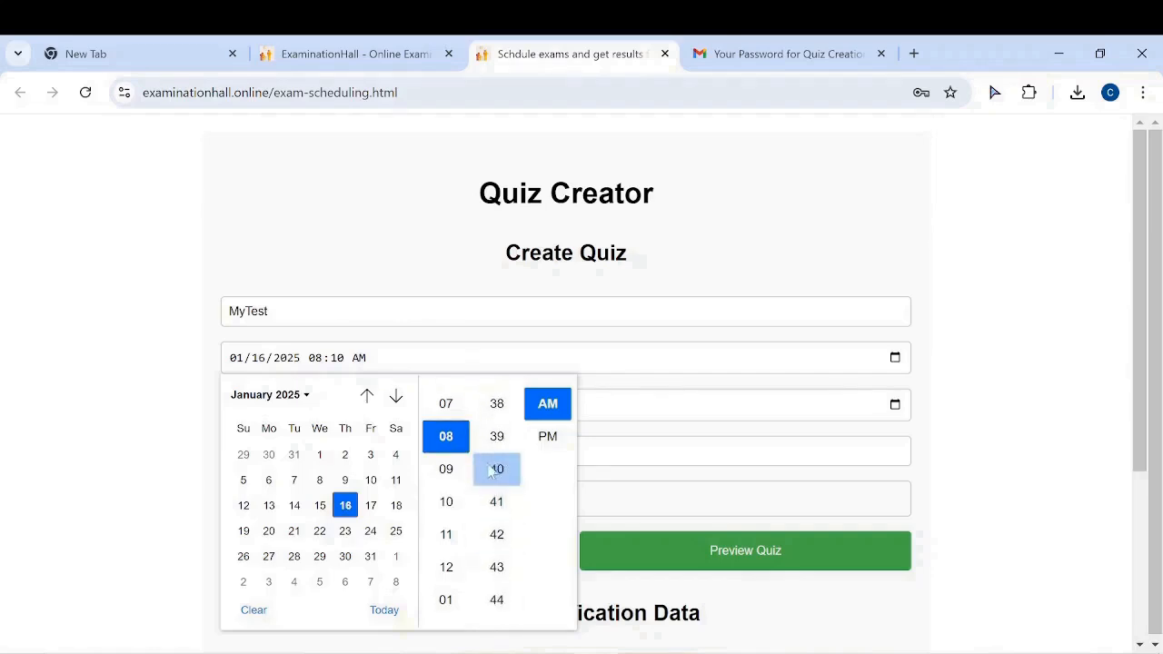
{"action": "left_click", "coordinate": [493, 469]}
{"action": "left_click", "coordinate": [546, 439]}
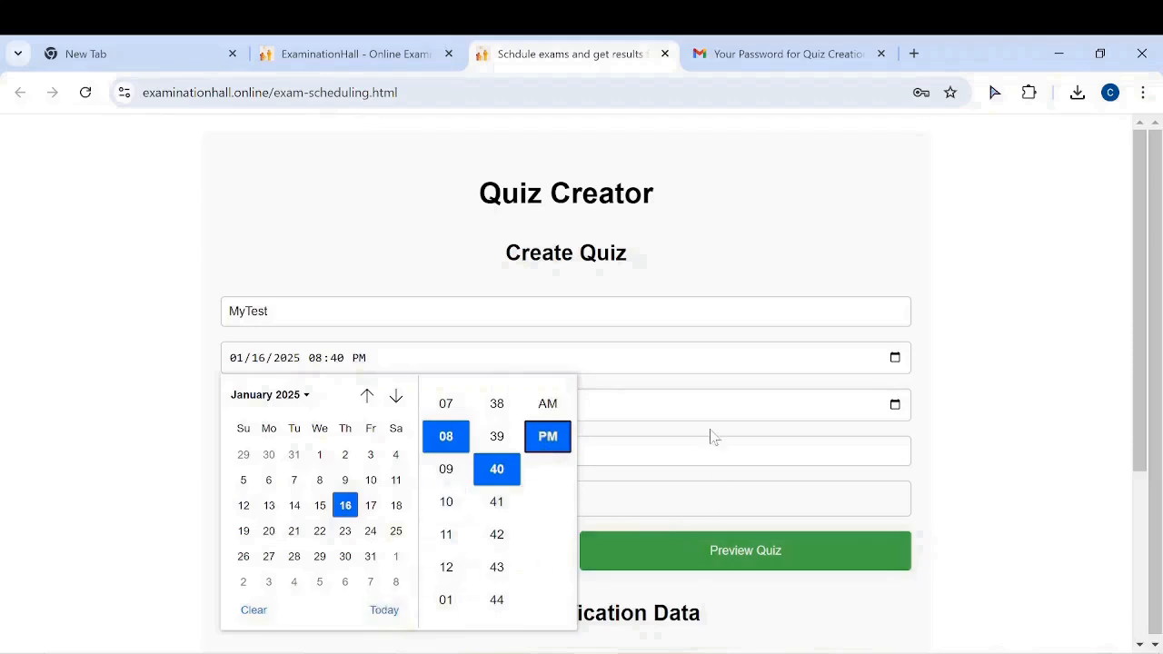
{"action": "left_click", "coordinate": [724, 365]}
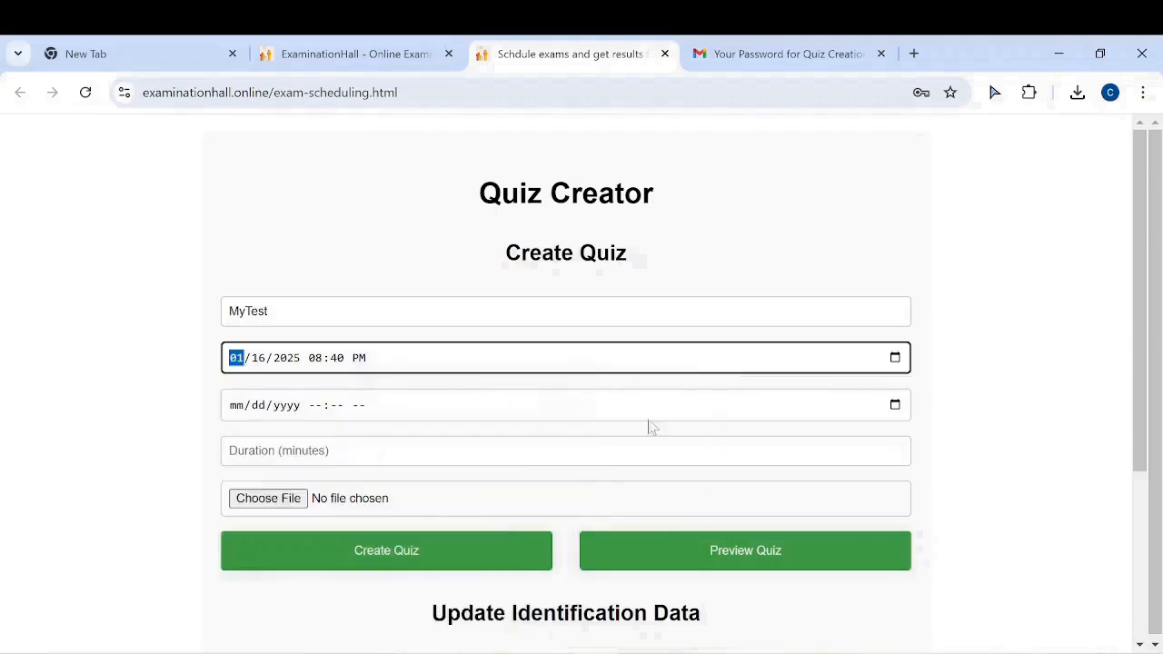
Set the quiz end to 01/16/2025 09:00 PM
{"action": "left_click", "coordinate": [895, 405]}
{"action": "left_click", "coordinate": [446, 196]}
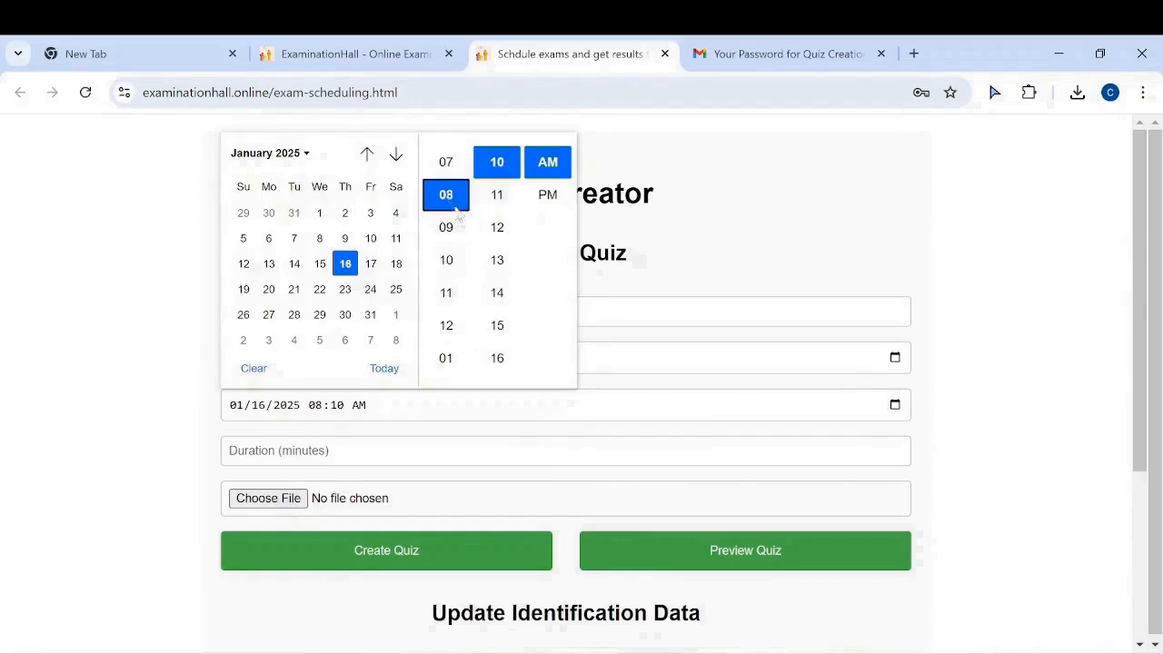
{"action": "left_click", "coordinate": [444, 227]}
{"action": "scroll", "coordinate": [514, 214], "scroll_direction": "up", "scroll_amount": 2}
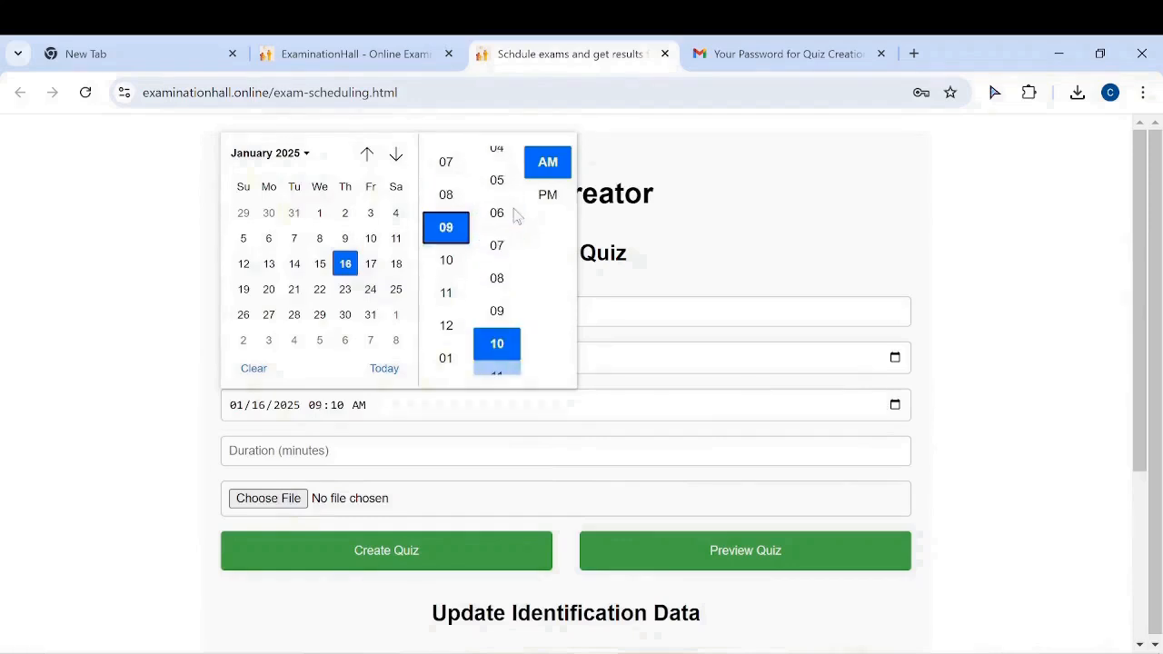
{"action": "scroll", "coordinate": [514, 214], "scroll_direction": "up", "scroll_amount": 2}
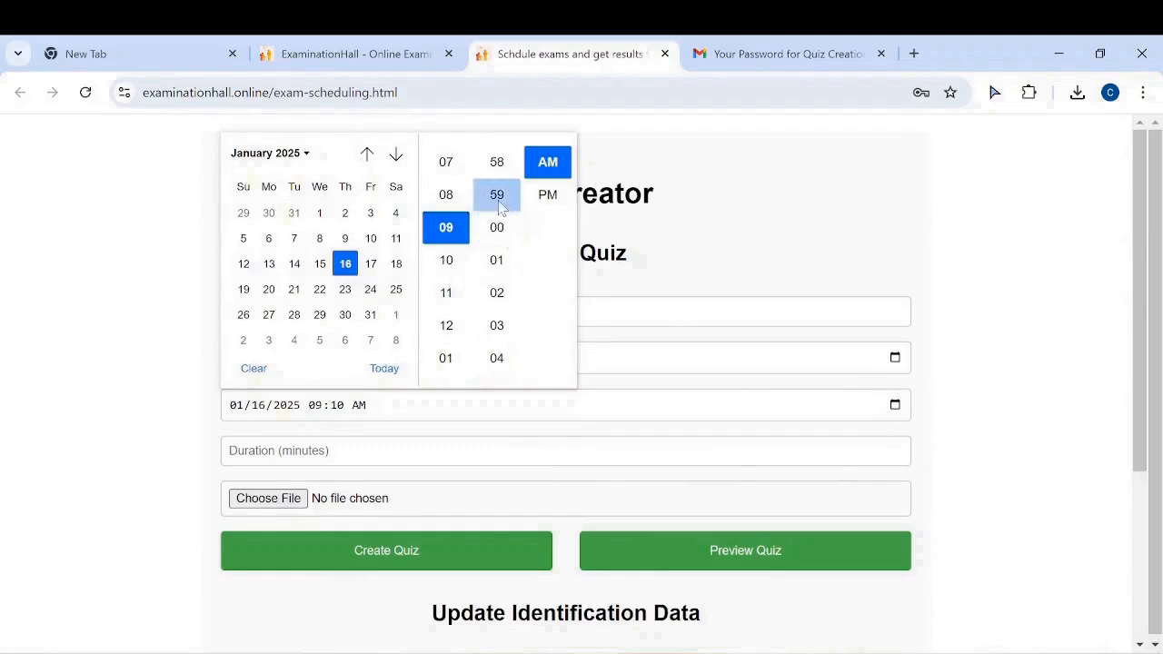
{"action": "left_click", "coordinate": [502, 226]}
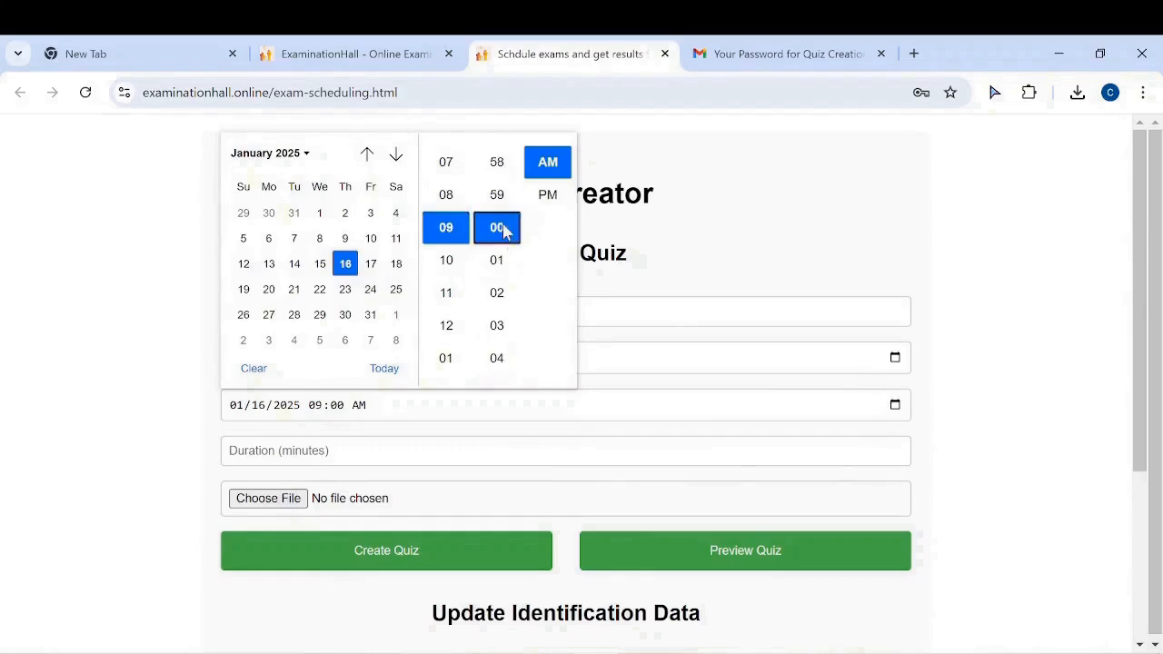
{"action": "left_click", "coordinate": [557, 200]}
{"action": "left_click", "coordinate": [733, 406]}
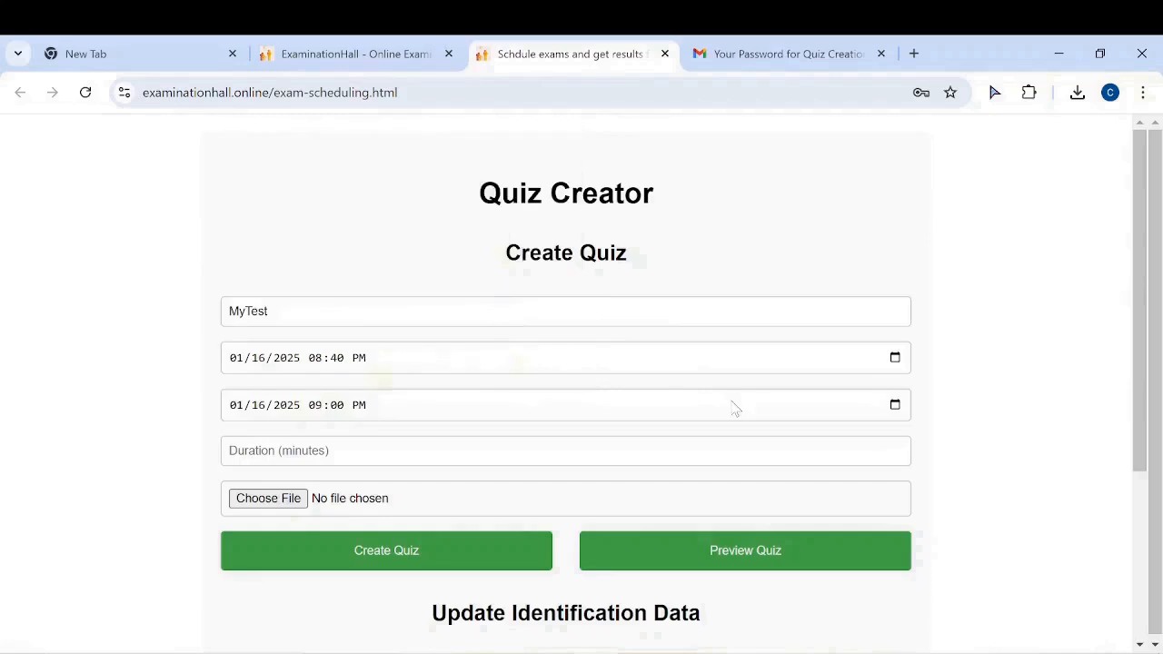
Set the duration to 15 minutes and attach Questions (6).csv from the Desktop
{"action": "left_click", "coordinate": [566, 451]}
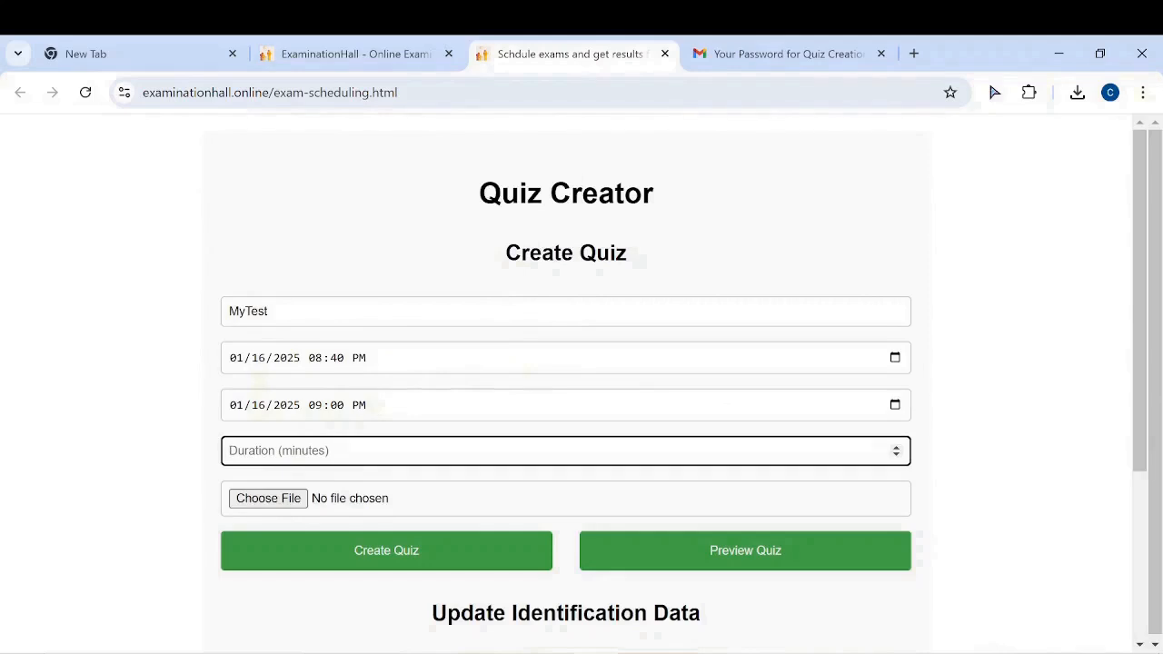
{"action": "type", "text": "15"}
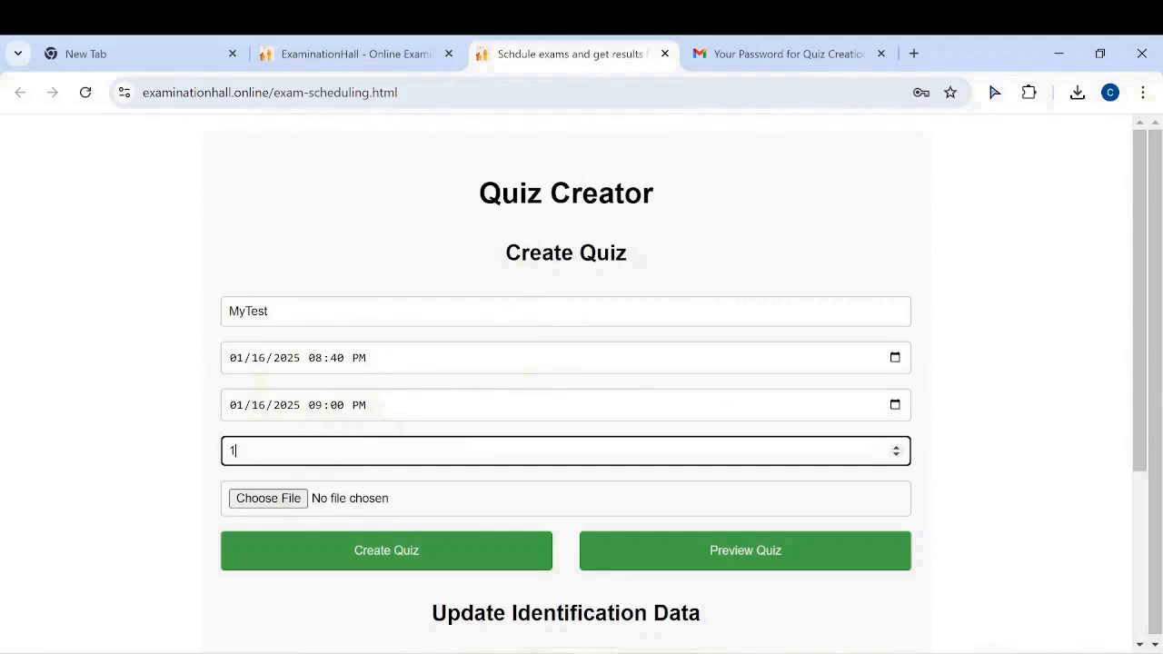
{"action": "left_click", "coordinate": [282, 500]}
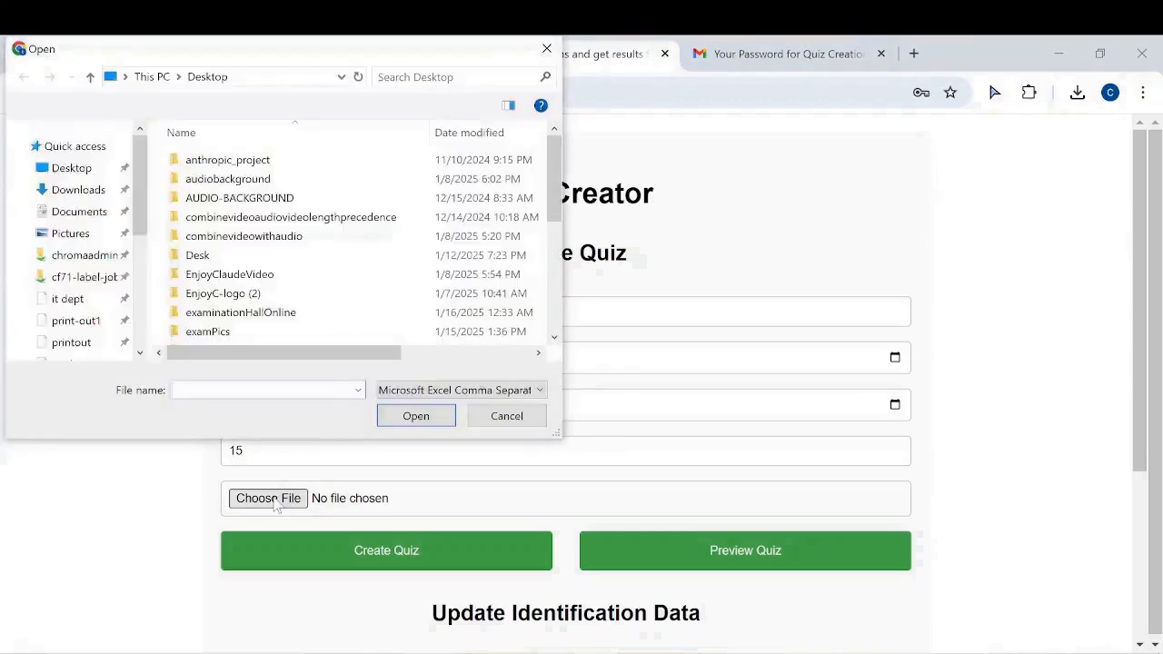
{"action": "scroll", "coordinate": [363, 227], "scroll_direction": "down", "scroll_amount": 10}
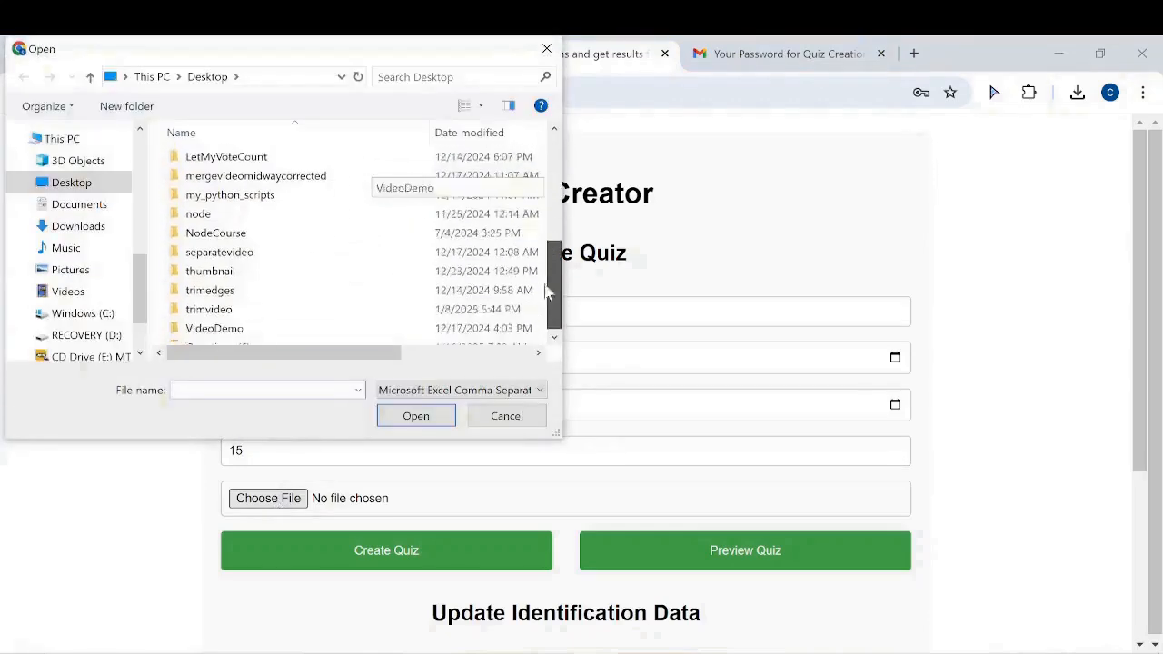
{"action": "left_click", "coordinate": [227, 336]}
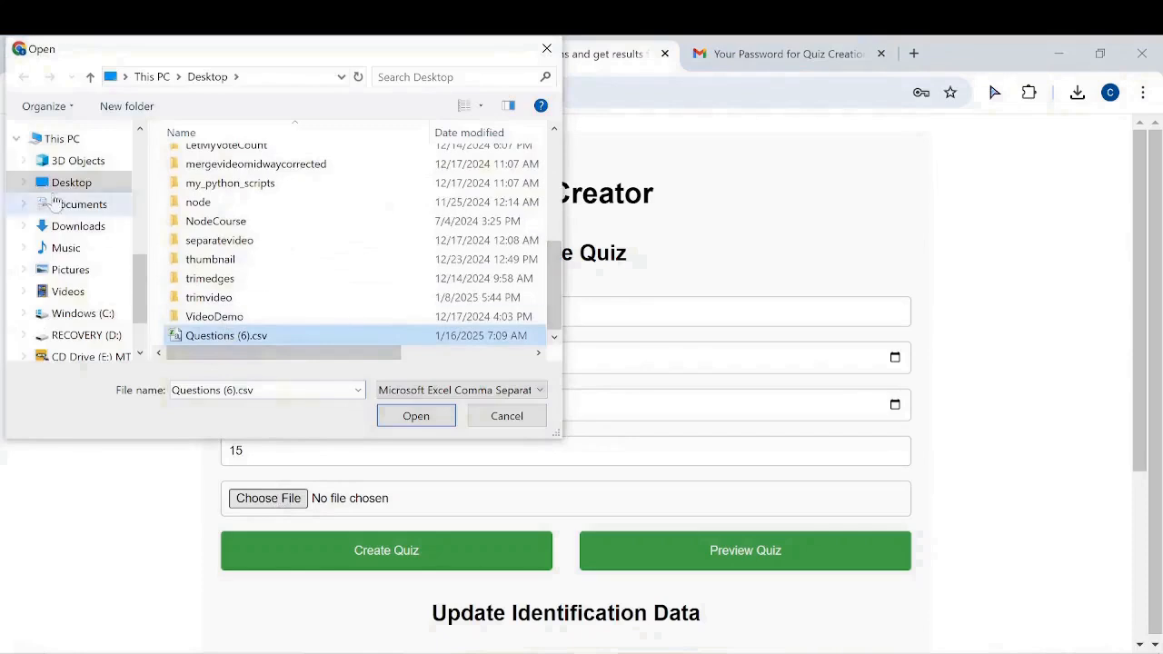
{"action": "left_click", "coordinate": [416, 415]}
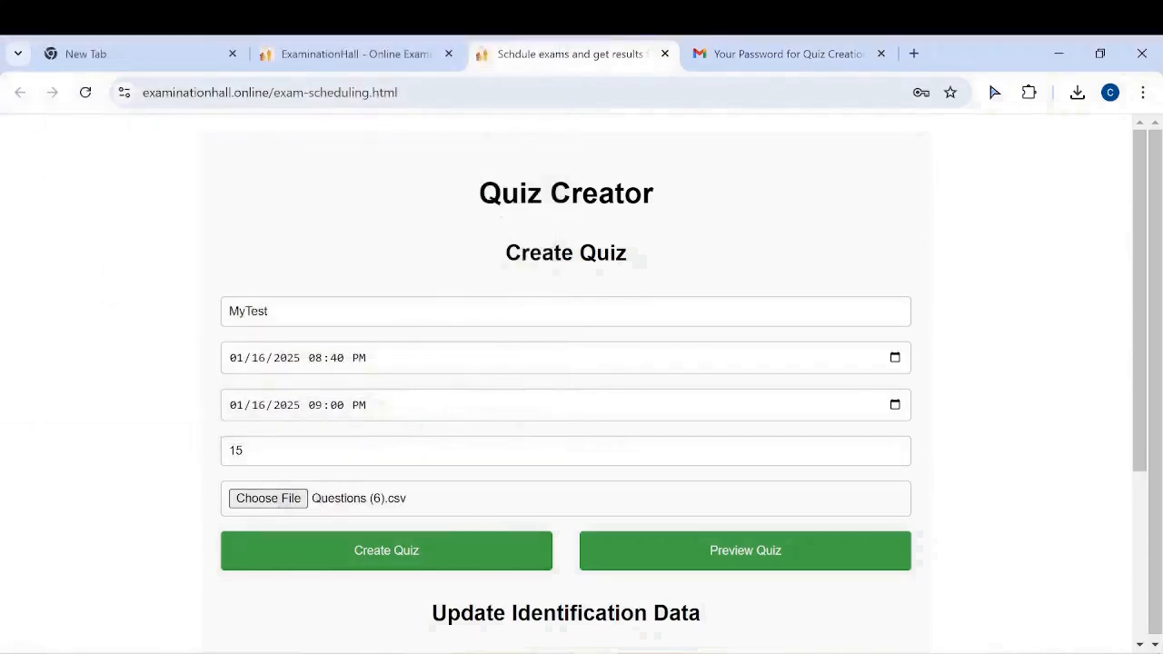
{"action": "left_click_drag", "start_coordinate": [269, 311], "coordinate": [228, 311]}
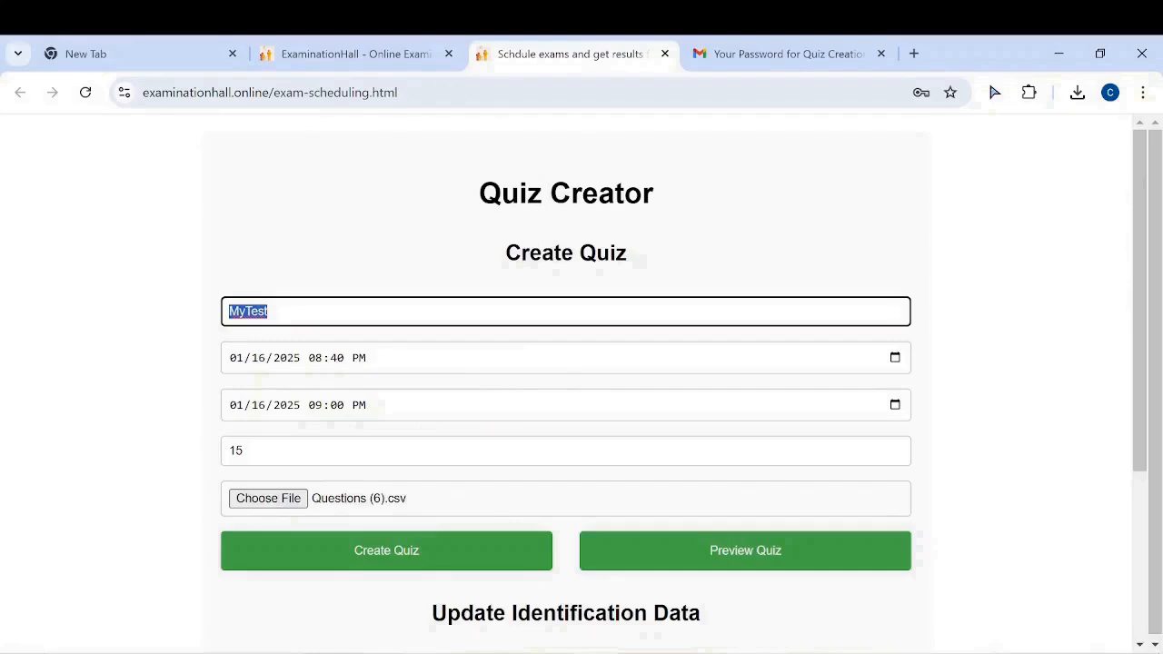
Create the MyTest quiz and acknowledge the confirmation message
{"action": "left_click", "coordinate": [354, 312]}
{"action": "left_click", "coordinate": [408, 545]}
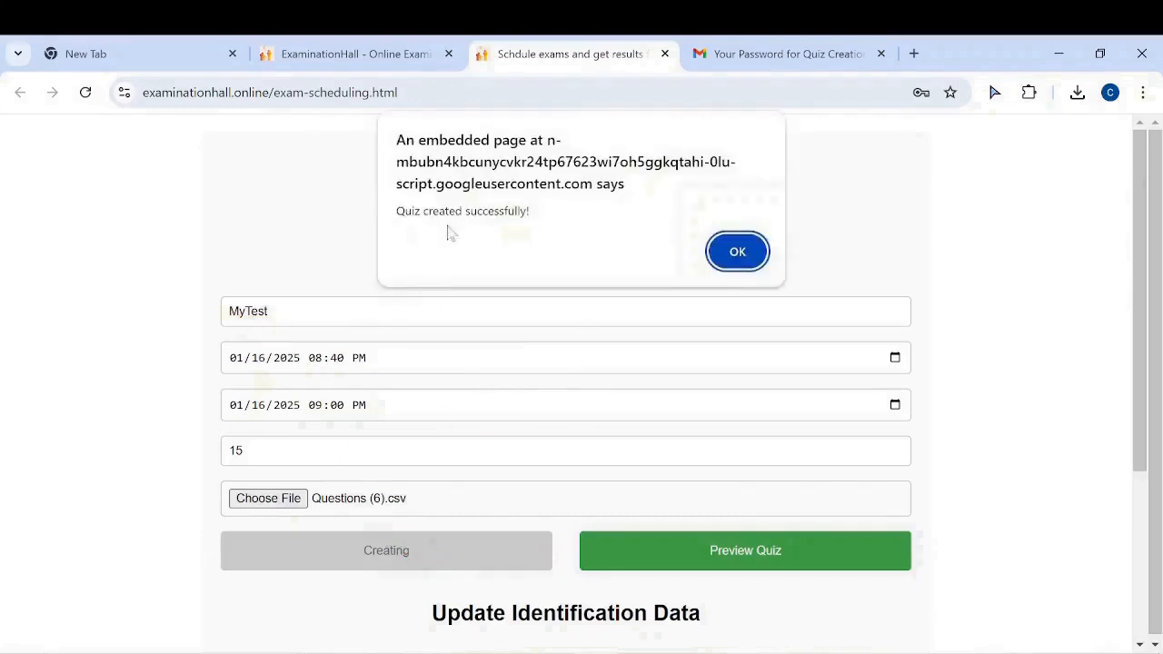
{"action": "left_click", "coordinate": [737, 252]}
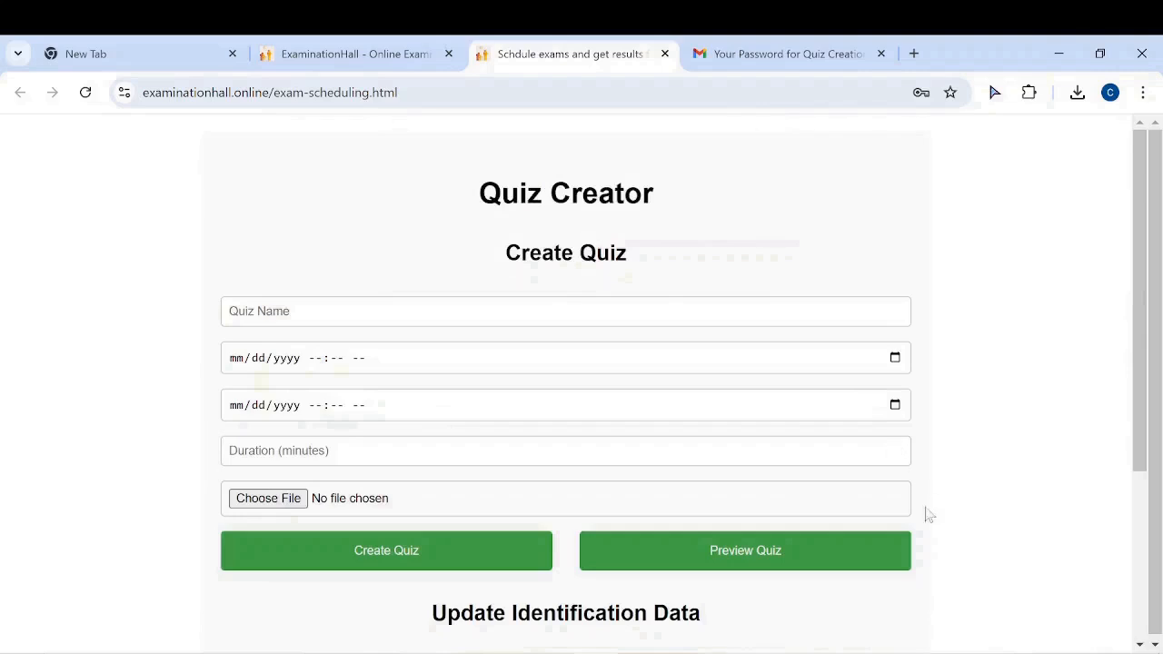
Review the preview's three questions, marked answers, times and 7-point total, then close it
{"action": "left_click", "coordinate": [758, 551]}
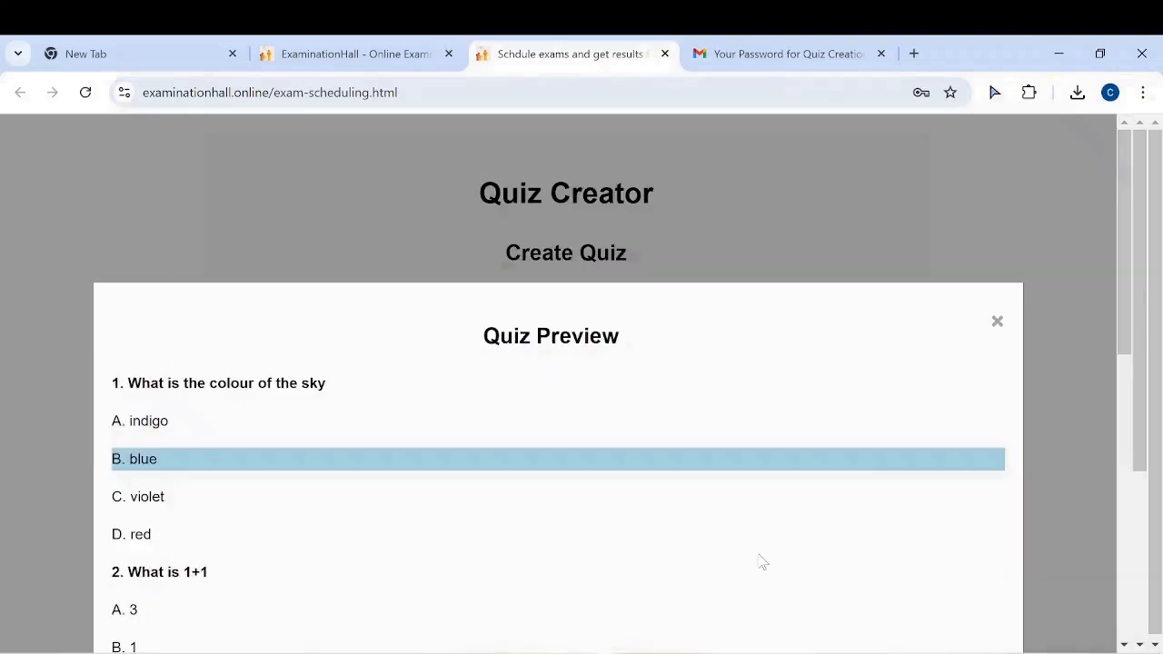
{"action": "left_click_drag", "start_coordinate": [1128, 254], "coordinate": [1102, 384]}
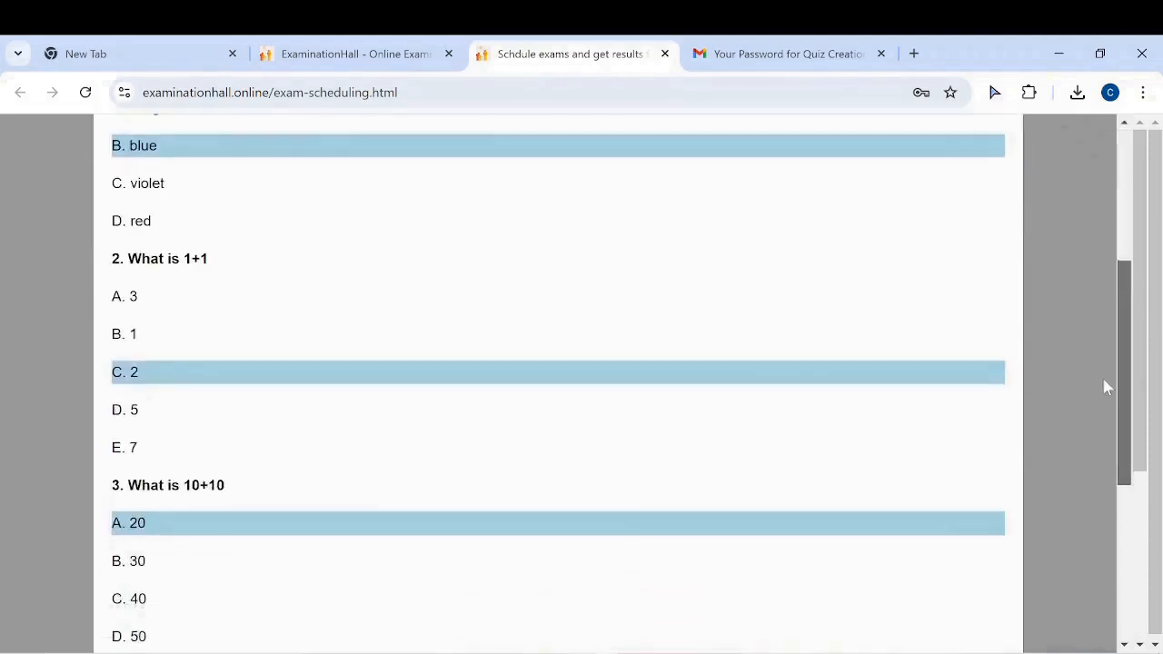
{"action": "scroll", "coordinate": [724, 281], "scroll_direction": "up", "scroll_amount": 3}
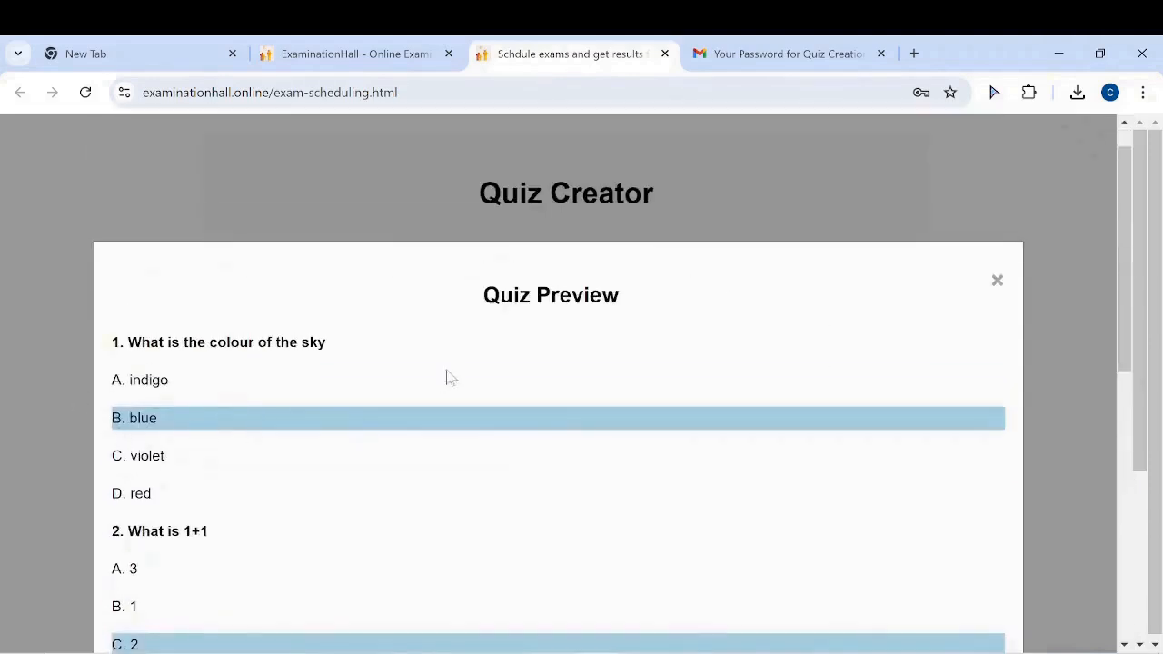
{"action": "scroll", "coordinate": [447, 376], "scroll_direction": "down", "scroll_amount": 7}
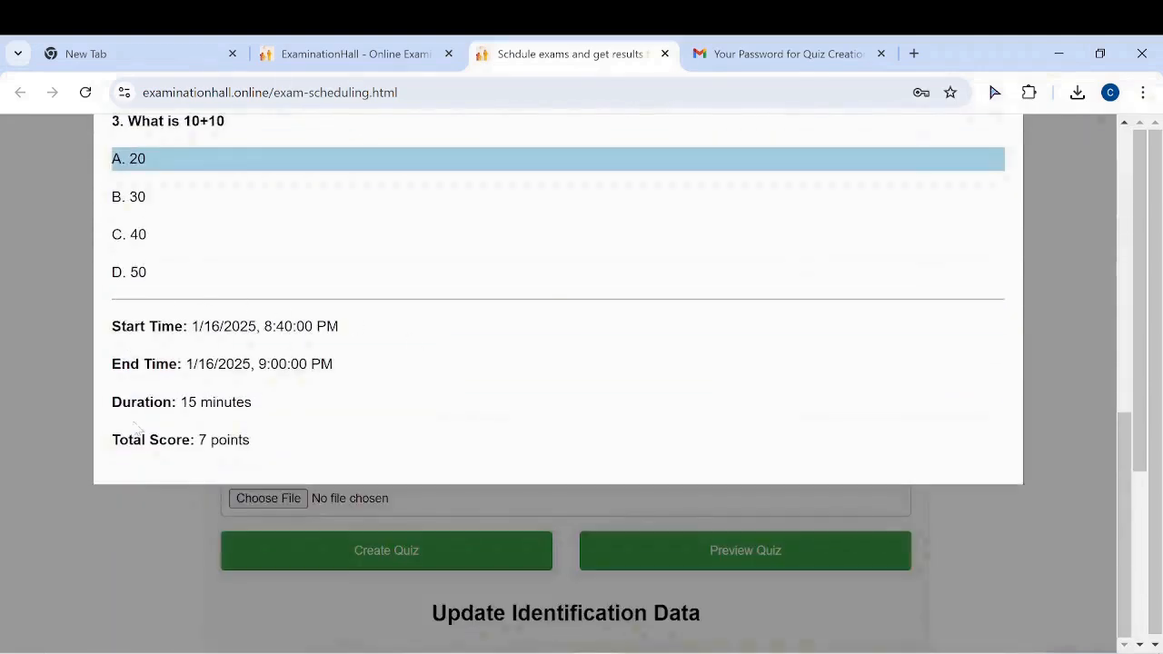
{"action": "scroll", "coordinate": [436, 418], "scroll_direction": "up", "scroll_amount": 4}
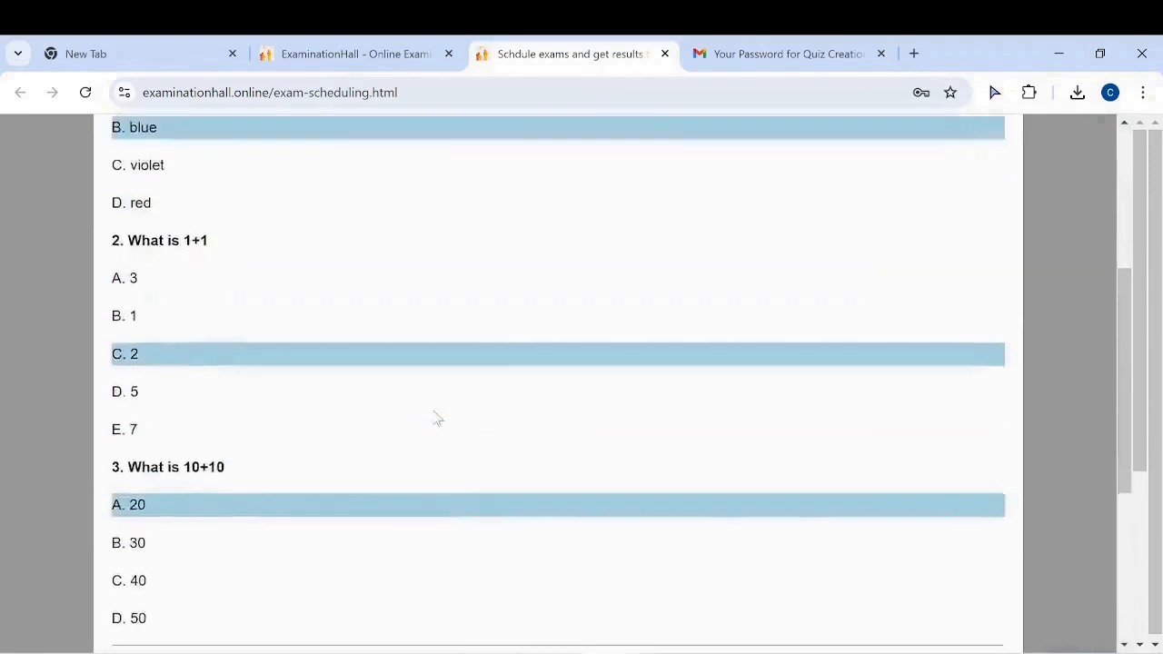
{"action": "scroll", "coordinate": [436, 418], "scroll_direction": "down", "scroll_amount": 3}
{"action": "scroll", "coordinate": [586, 412], "scroll_direction": "up", "scroll_amount": 4}
{"action": "scroll", "coordinate": [586, 411], "scroll_direction": "up", "scroll_amount": 3}
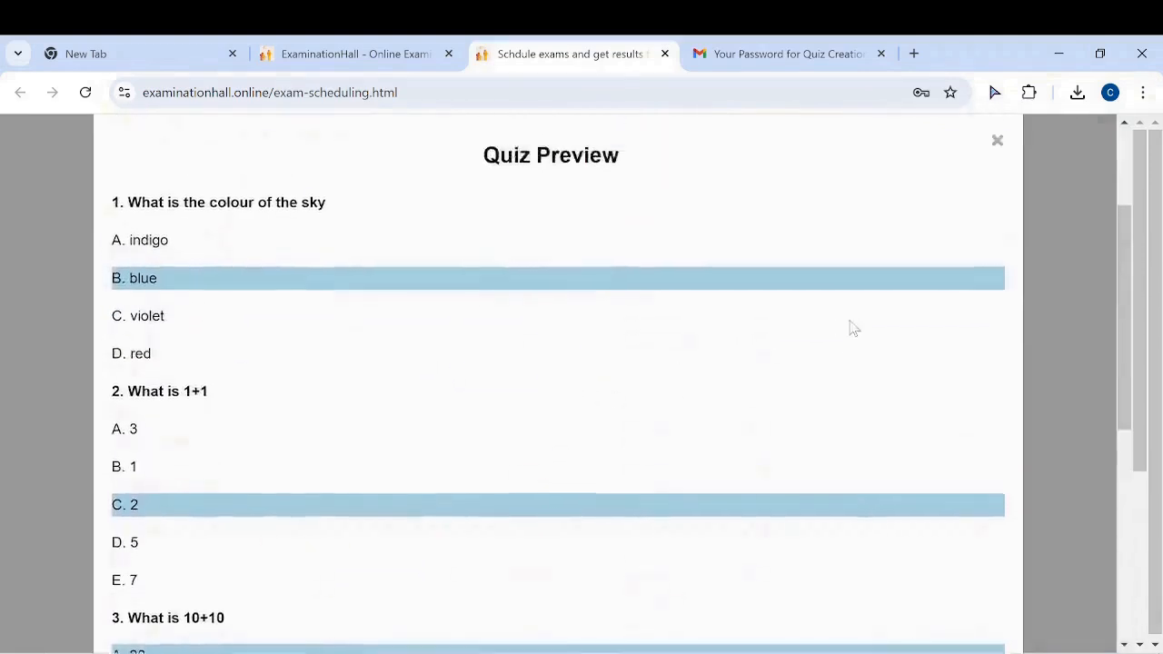
{"action": "key", "text": "Escape"}
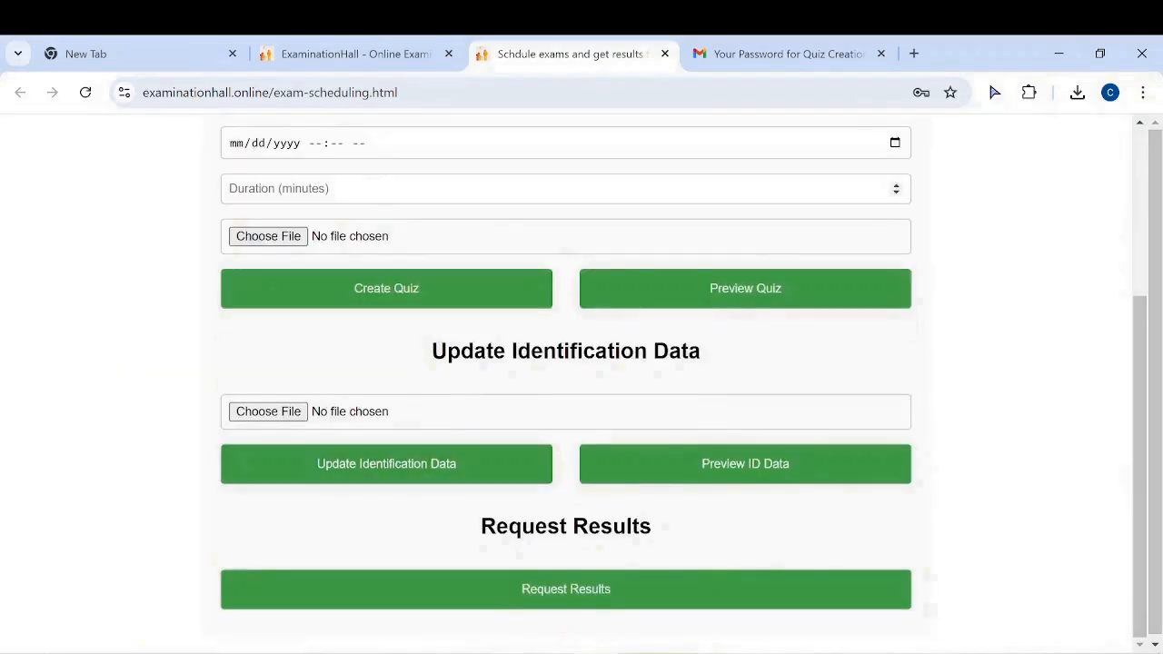
Download the ID Template from the homepage and open Identifications.csv in Excel
{"action": "left_click", "coordinate": [345, 65]}
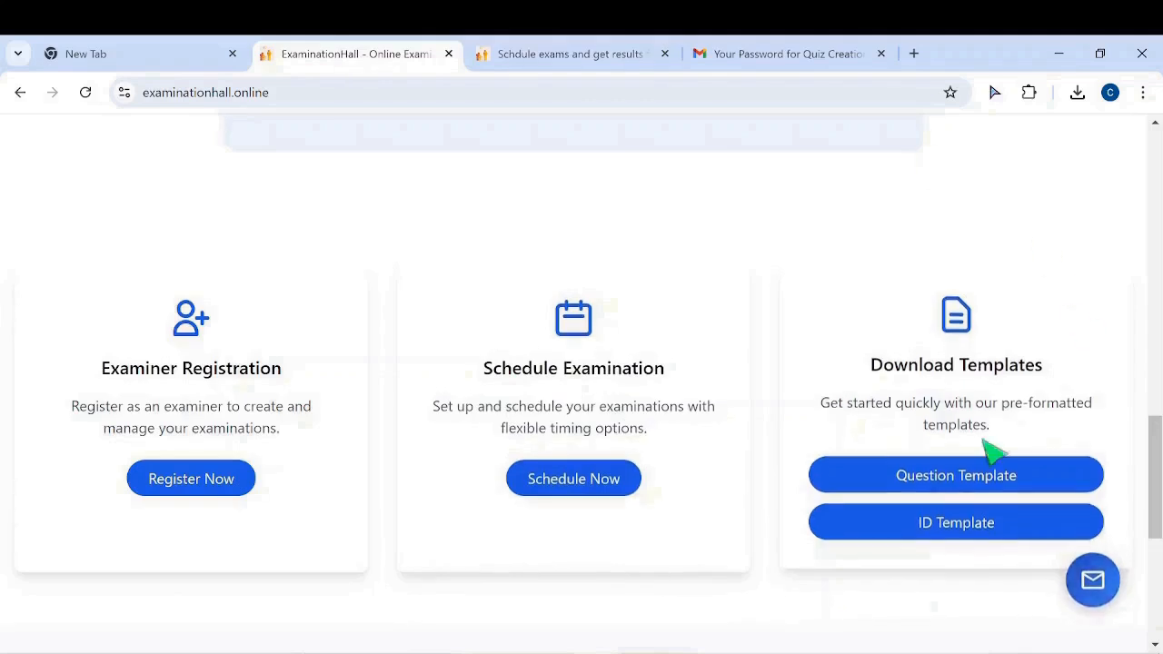
{"action": "left_click", "coordinate": [965, 534]}
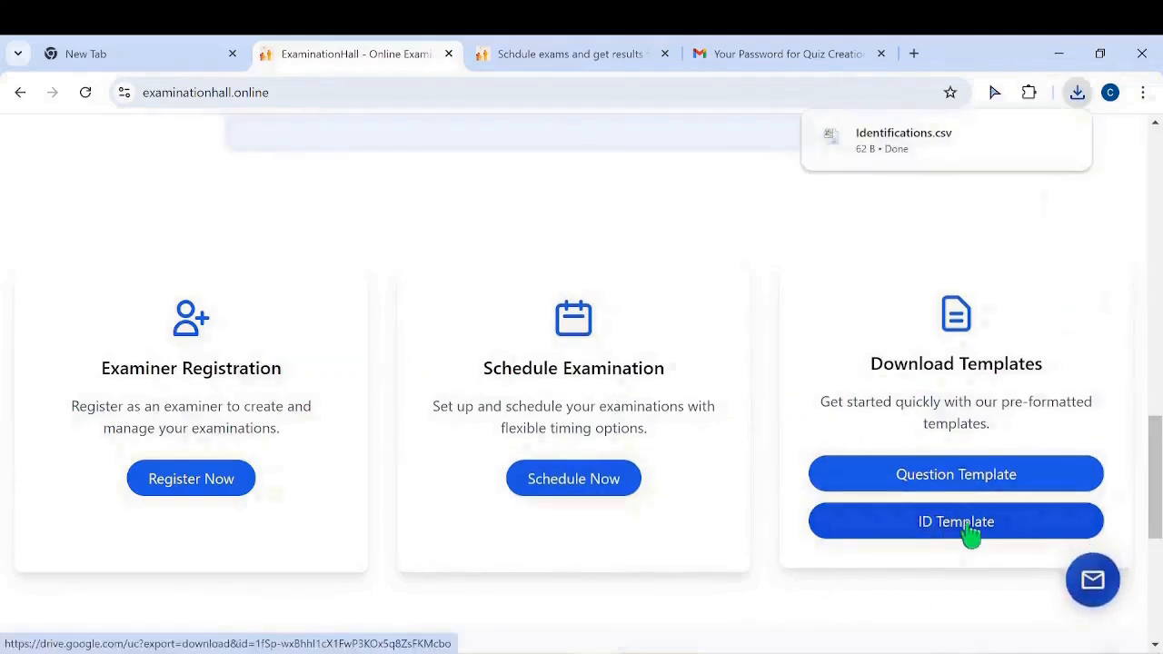
{"action": "left_click", "coordinate": [952, 147]}
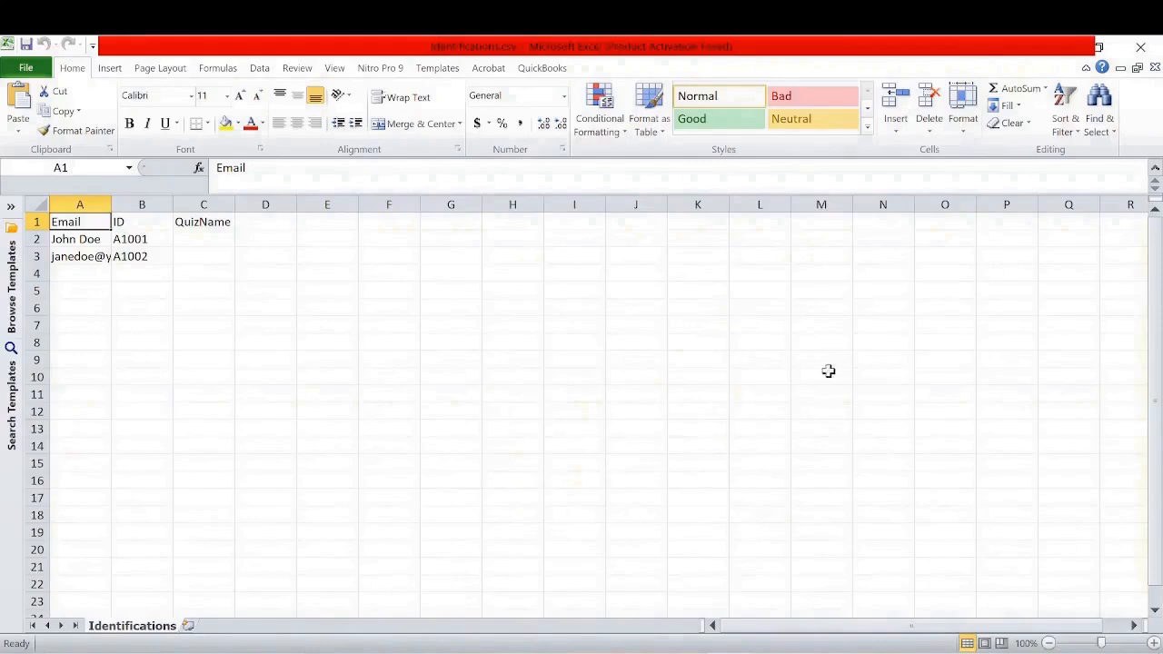
Replace the QuizName placeholder in cell C1 with MyTest
{"action": "left_click", "coordinate": [217, 221]}
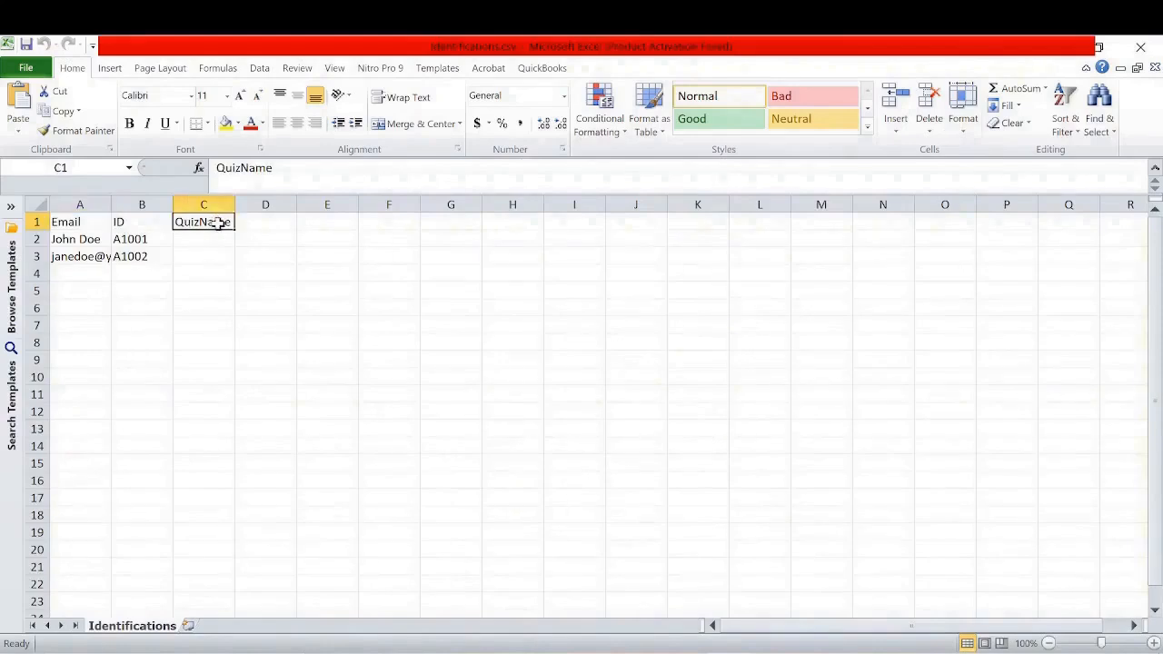
{"action": "type", "text": "My"}
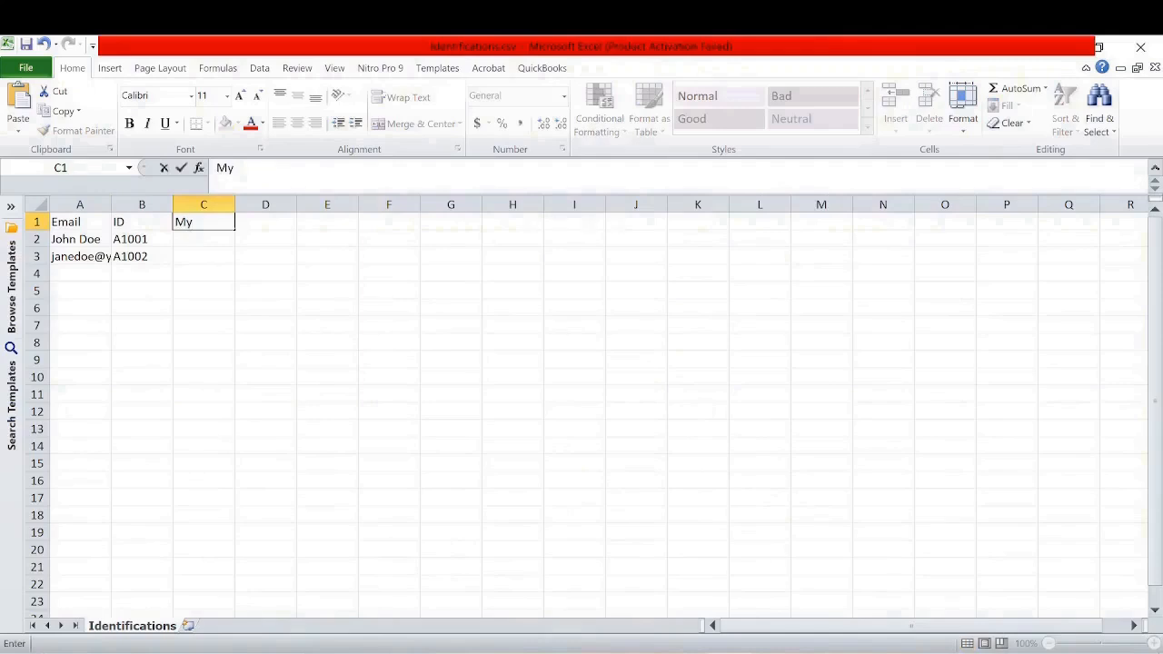
{"action": "type", "text": "Test"}
{"action": "left_click", "coordinate": [224, 255]}
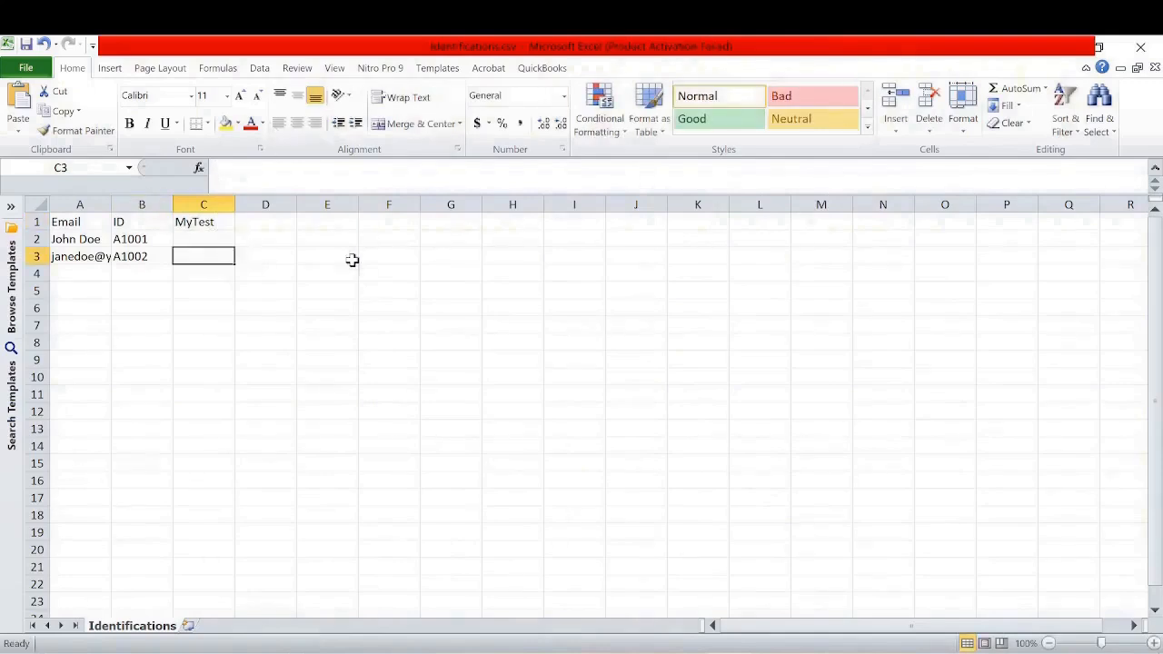
Add the new student ID B1001 in cells A4 and B4
{"action": "left_click", "coordinate": [135, 219]}
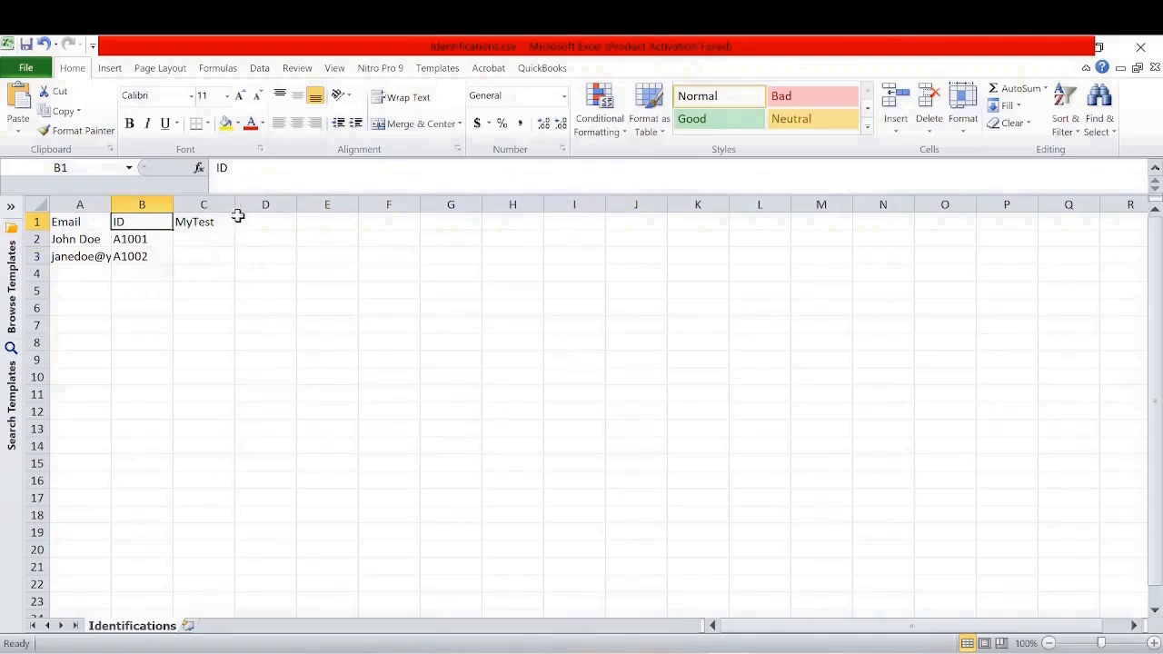
{"action": "left_click", "coordinate": [140, 242]}
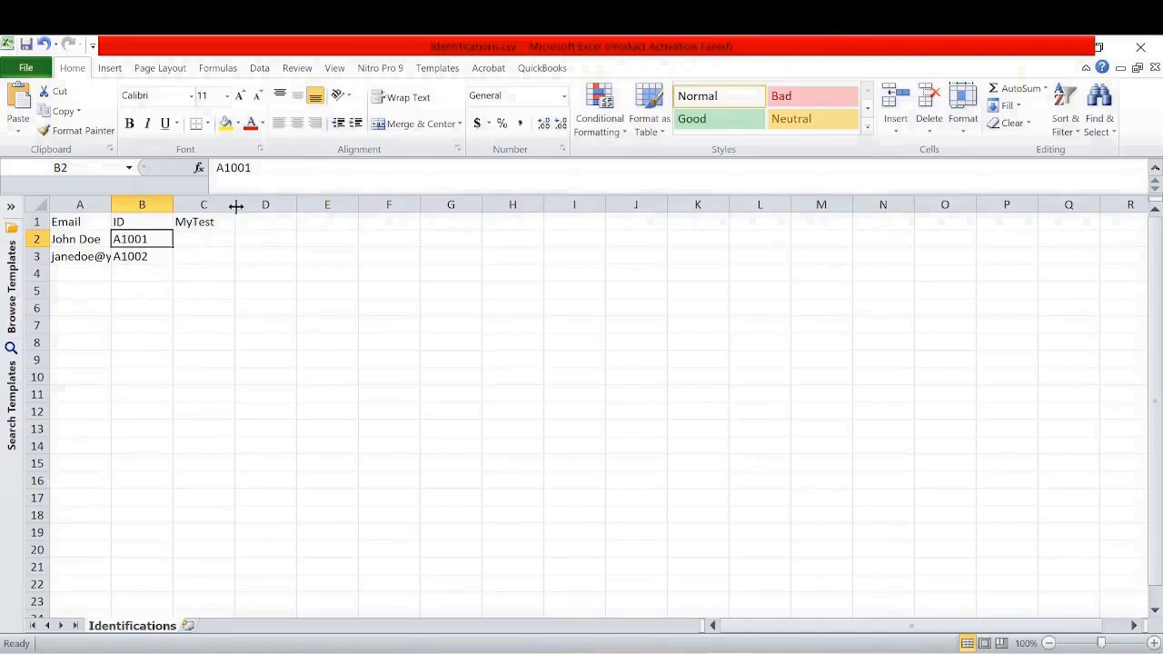
{"action": "left_click", "coordinate": [89, 275]}
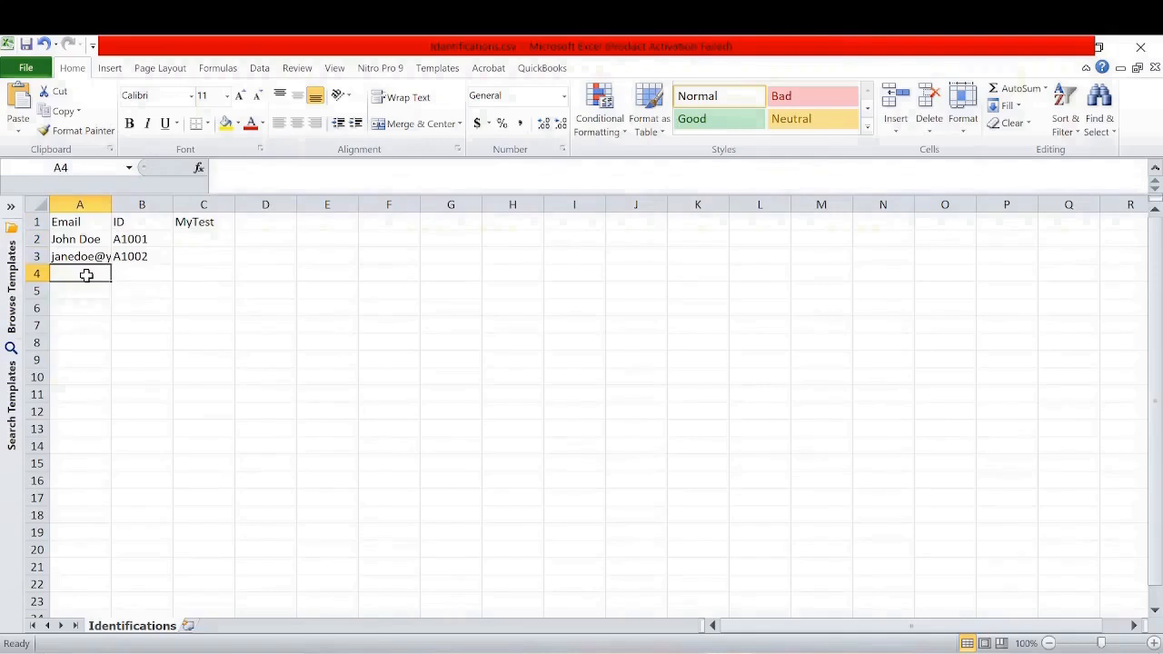
{"action": "type", "text": "B1"}
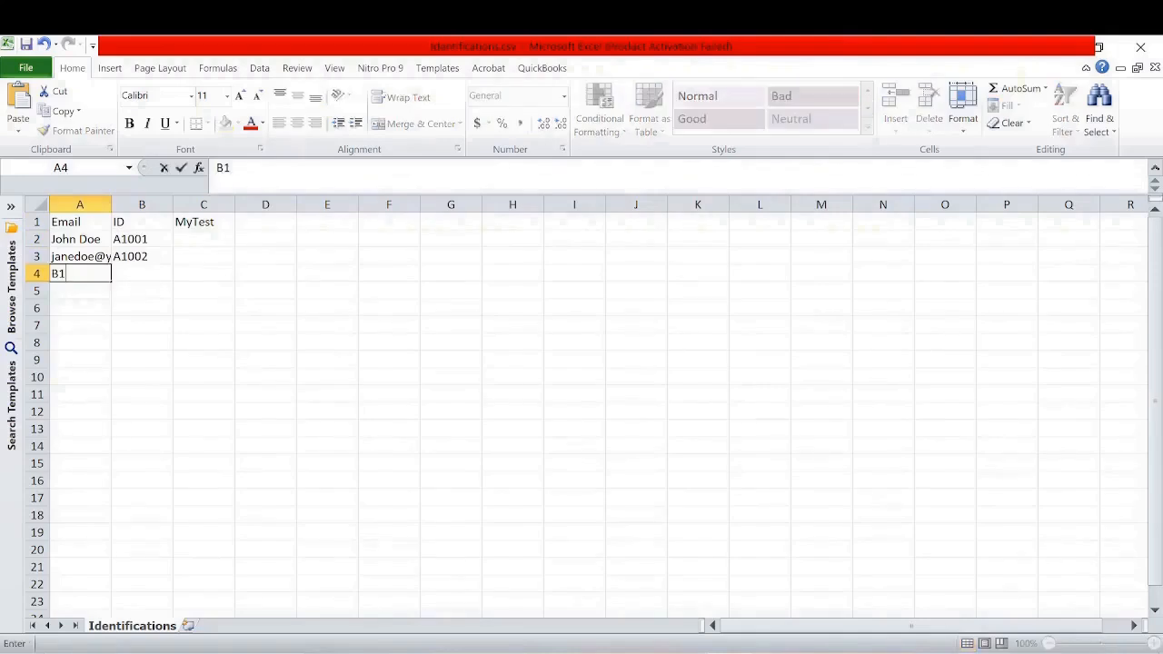
{"action": "type", "text": "001"}
{"action": "left_click", "coordinate": [144, 272]}
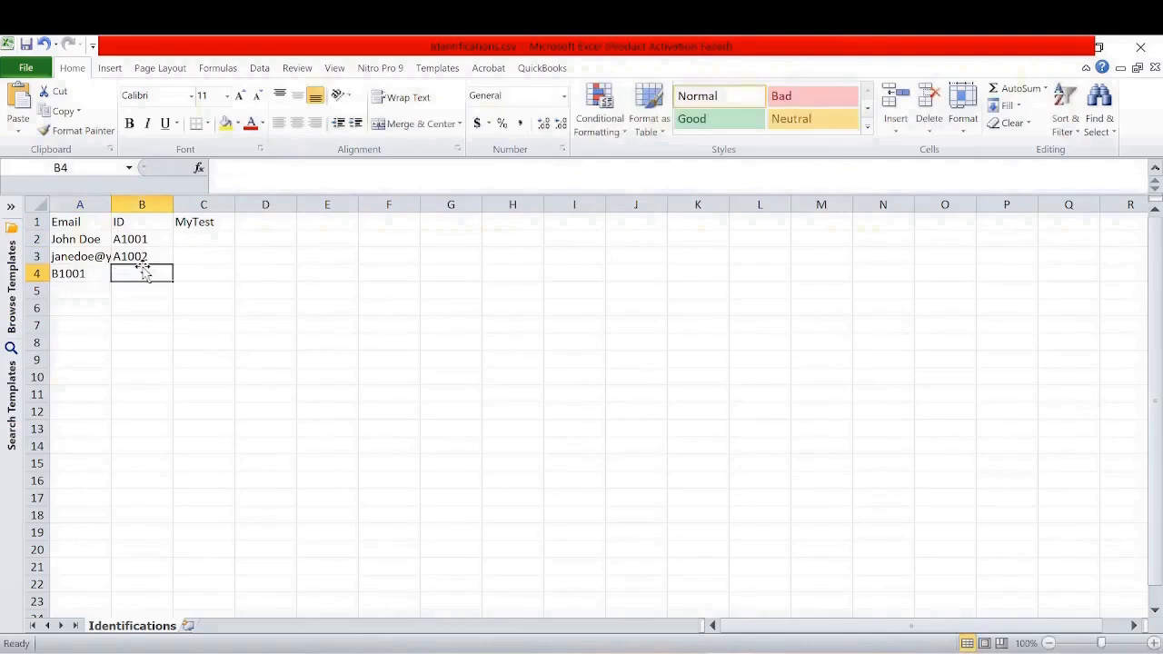
{"action": "type", "text": "B1001"}
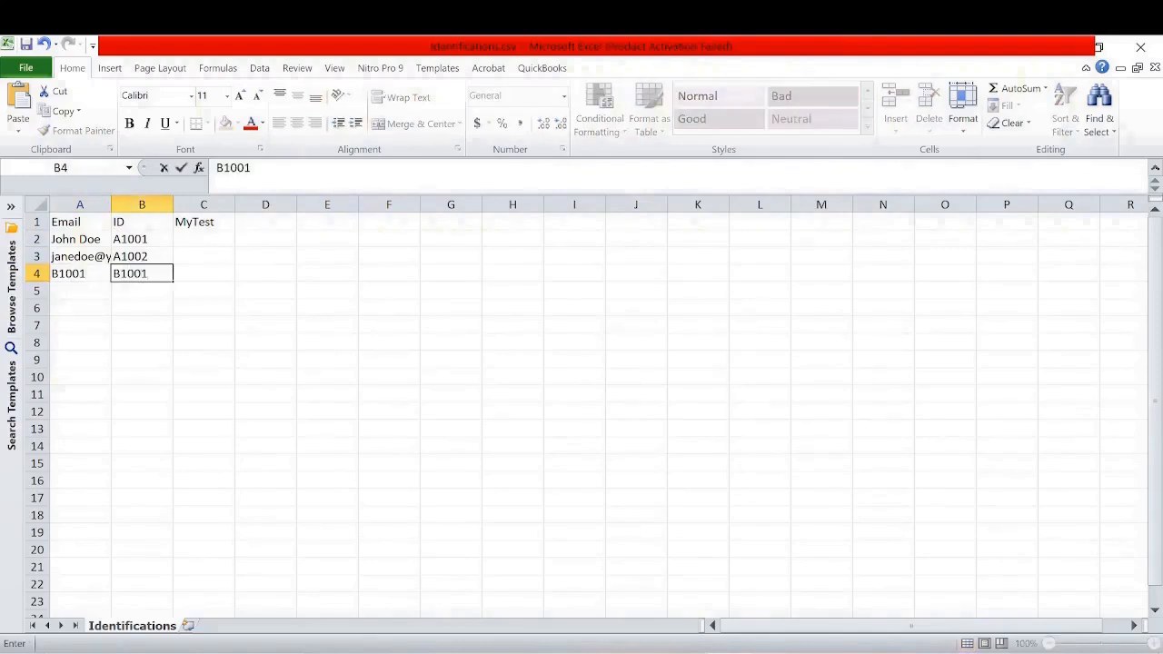
{"action": "scroll", "coordinate": [241, 350], "scroll_direction": "down", "scroll_amount": 7}
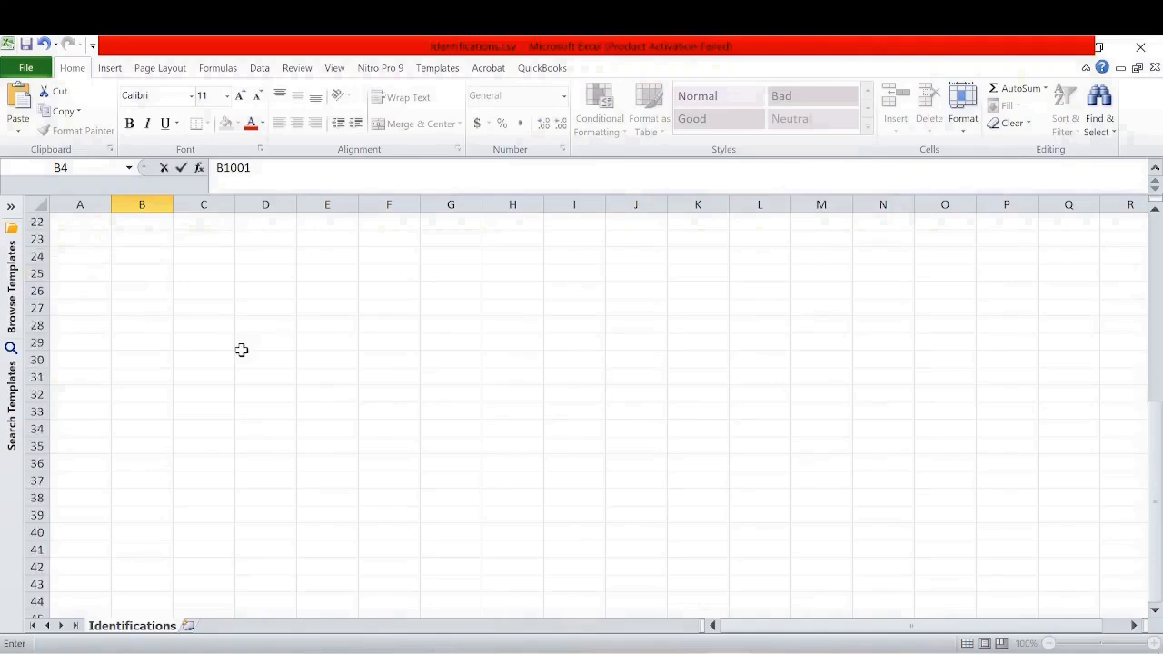
{"action": "scroll", "coordinate": [241, 350], "scroll_direction": "up", "scroll_amount": 7}
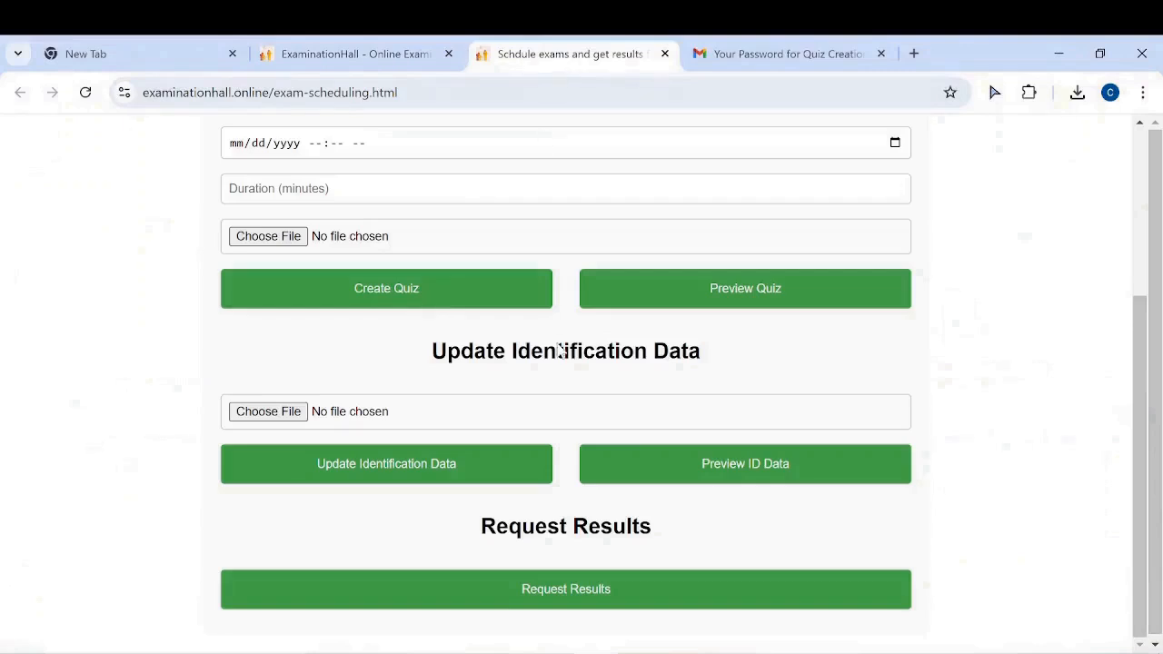
Select Identifications.csv from the Desktop as the identification data file
{"action": "left_click", "coordinate": [282, 413]}
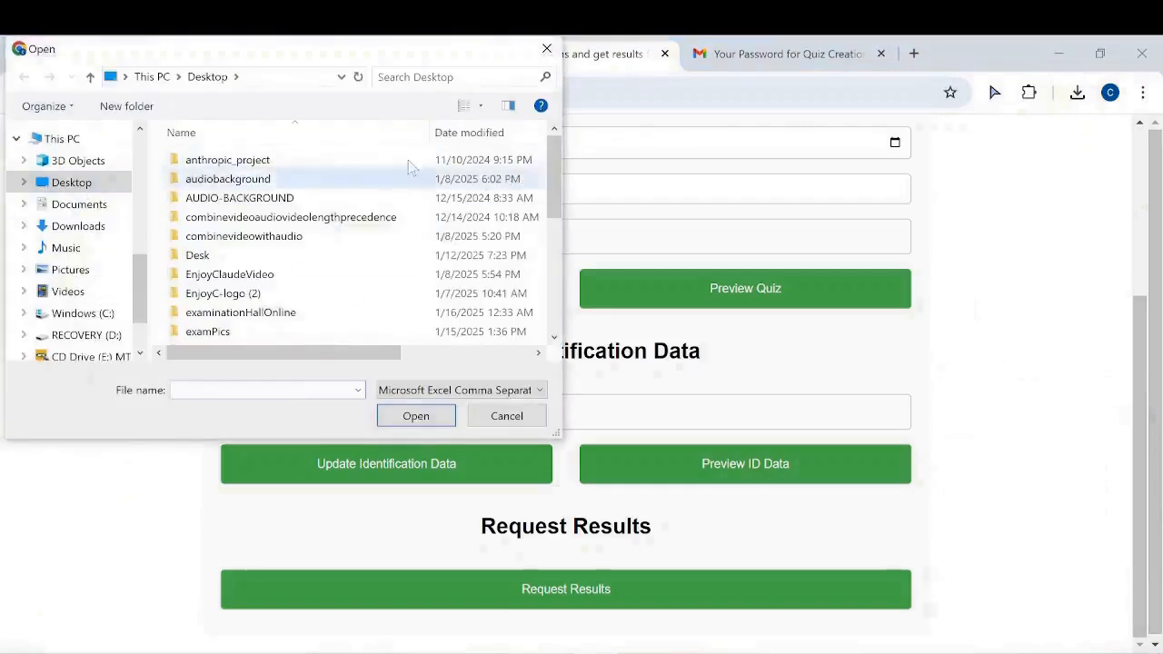
{"action": "left_click_drag", "start_coordinate": [553, 177], "coordinate": [542, 311]}
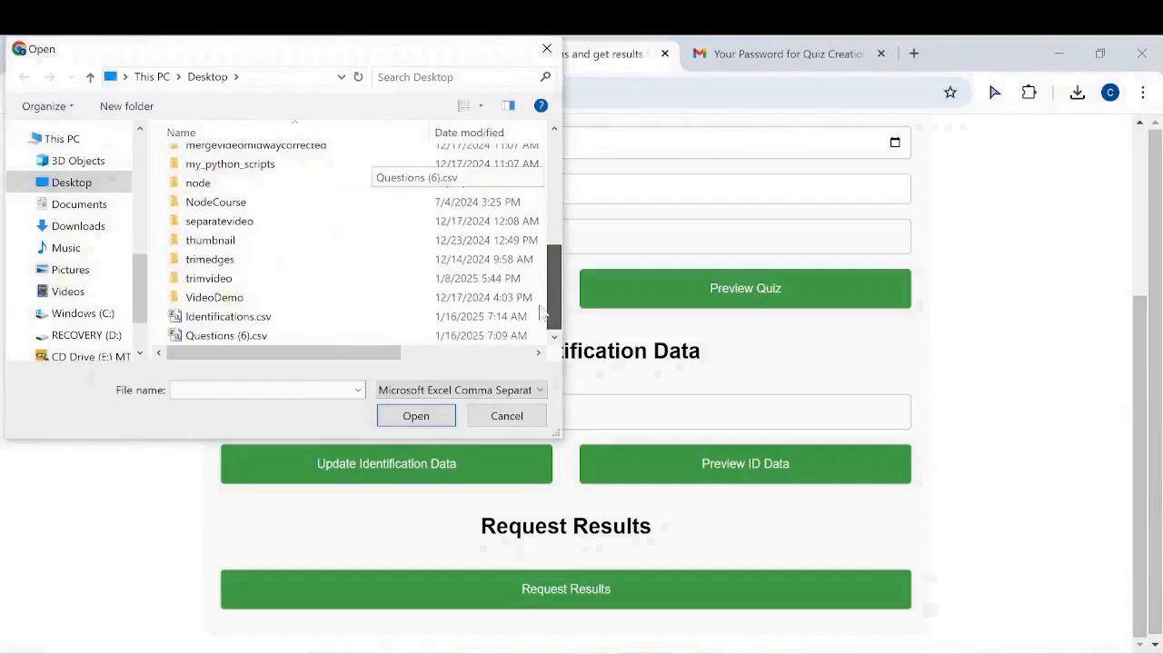
{"action": "left_click", "coordinate": [255, 316]}
{"action": "left_click", "coordinate": [391, 418]}
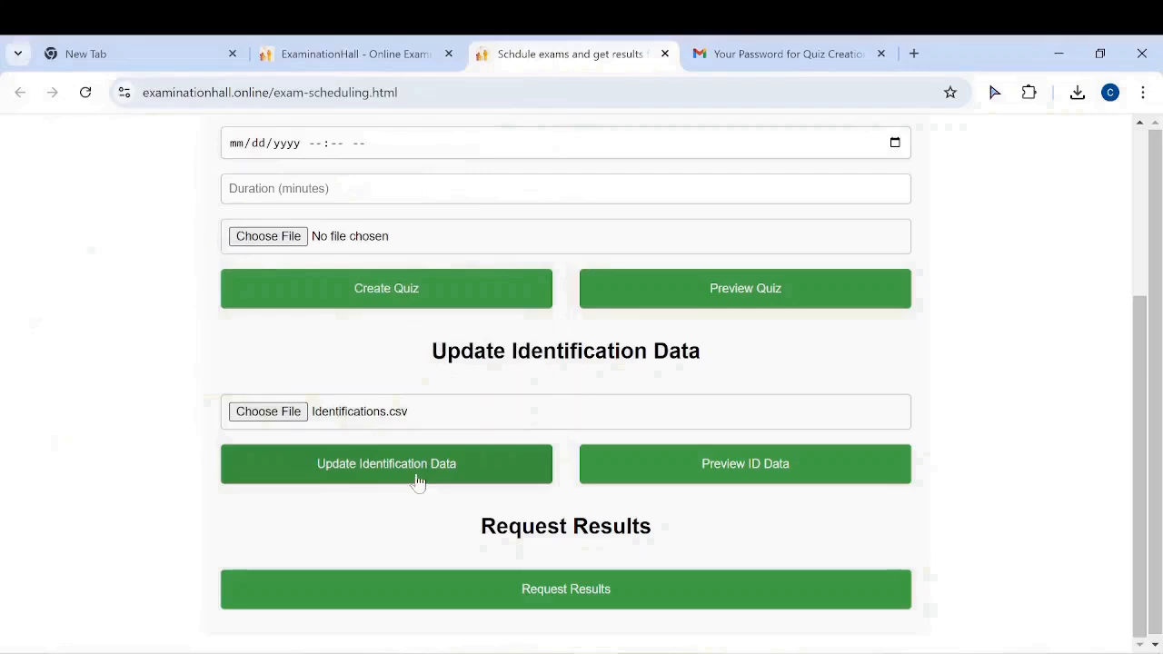
Upload the ID data and confirm the preview lists MyTest with IDs A1001, A1002 and B1001
{"action": "left_click", "coordinate": [403, 467]}
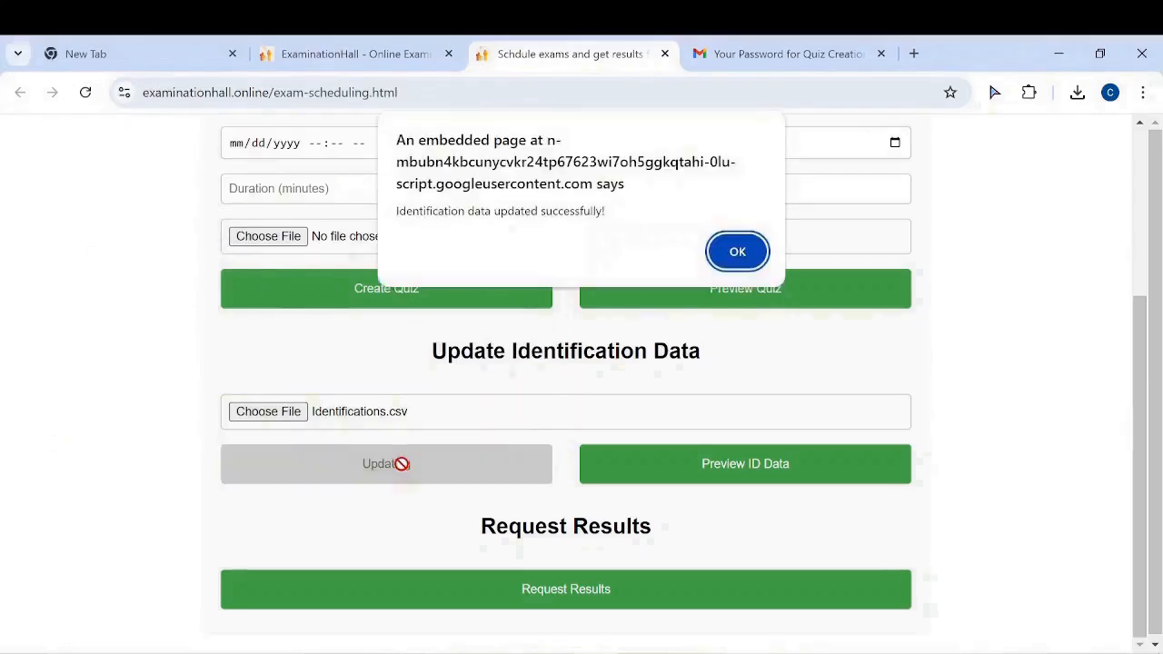
{"action": "left_click", "coordinate": [736, 253]}
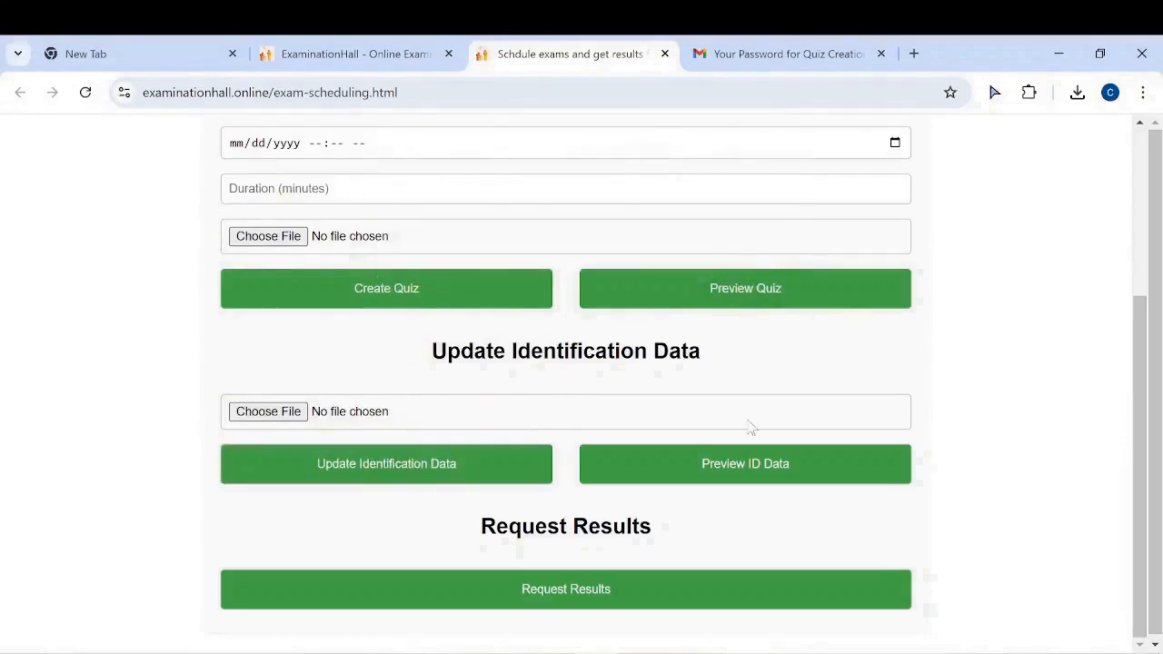
{"action": "left_click", "coordinate": [736, 466]}
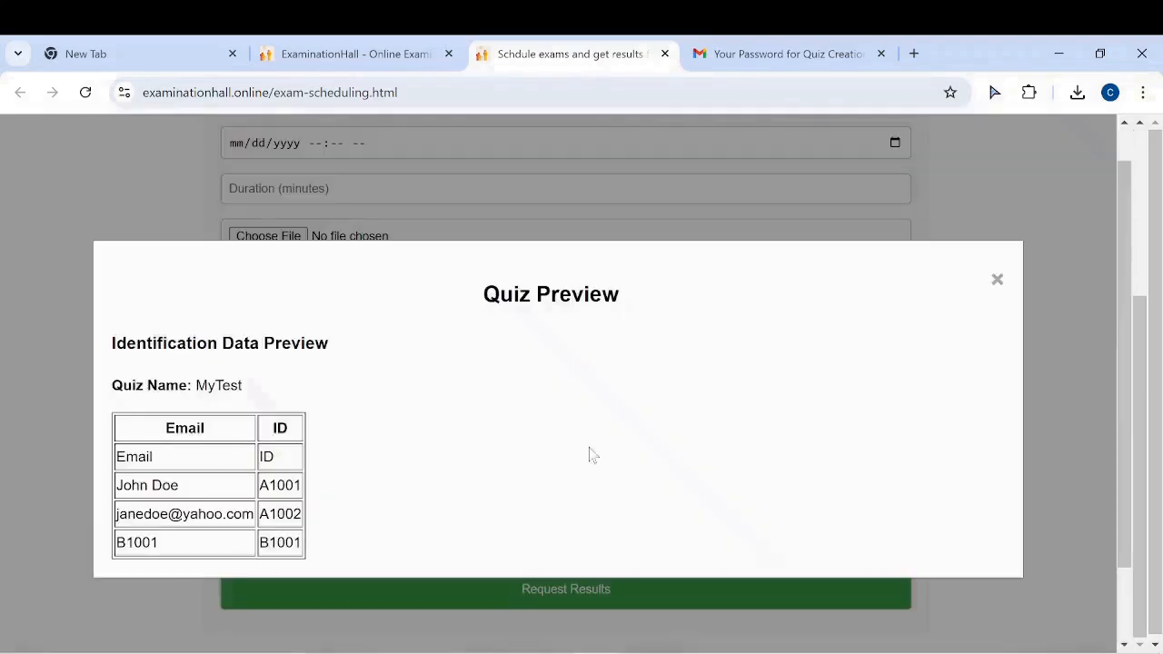
{"action": "left_click", "coordinate": [994, 284]}
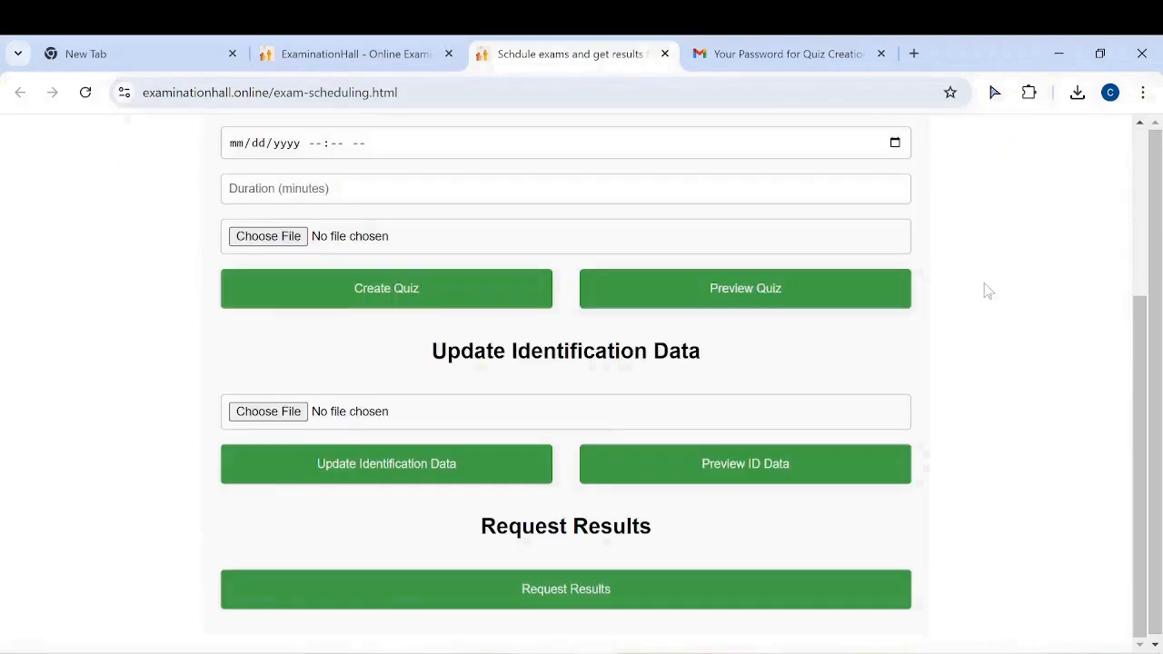
{"action": "left_click", "coordinate": [336, 56]}
{"action": "scroll", "coordinate": [878, 428], "scroll_direction": "up", "scroll_amount": 8}
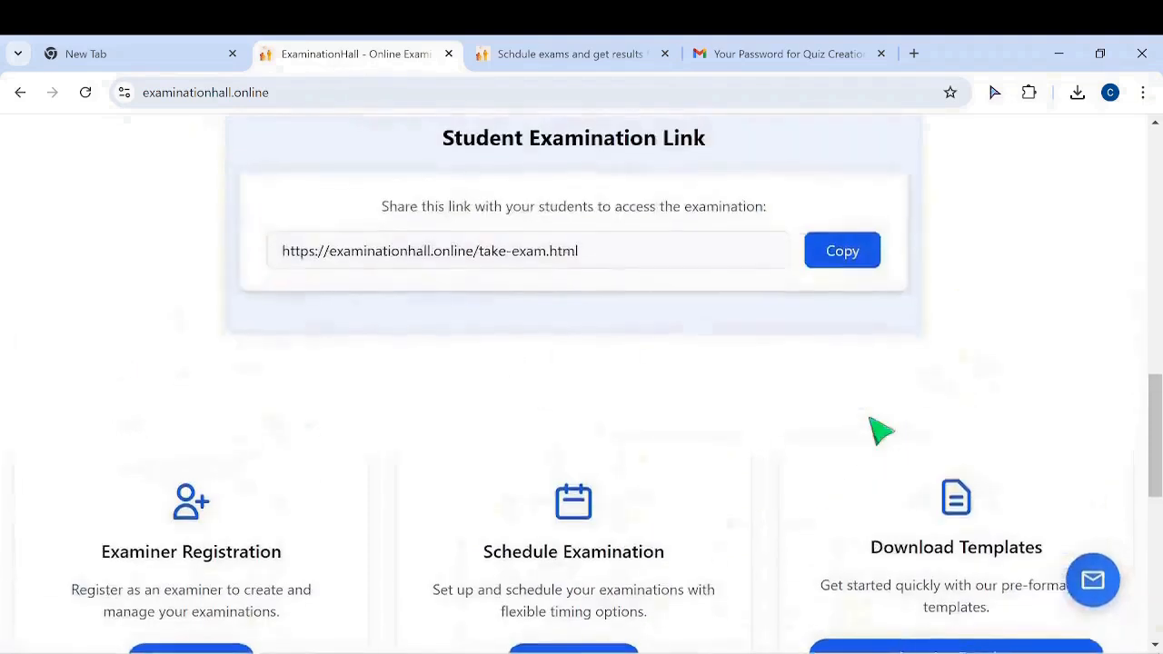
{"action": "scroll", "coordinate": [877, 429], "scroll_direction": "down", "scroll_amount": 4}
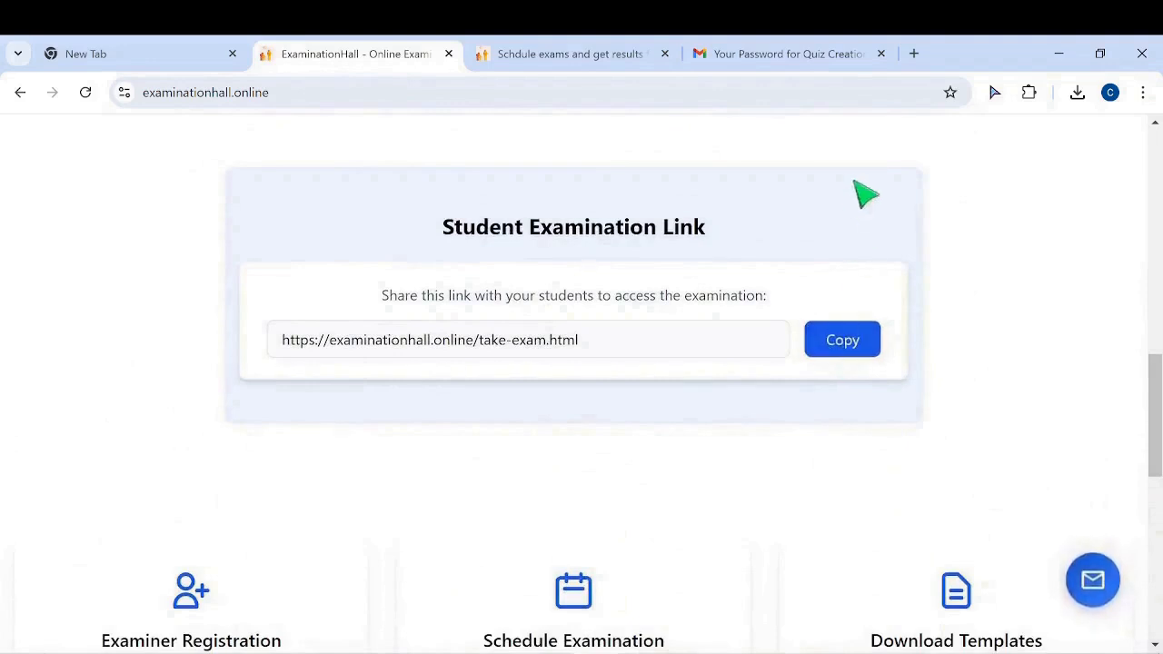
{"action": "left_click", "coordinate": [913, 54]}
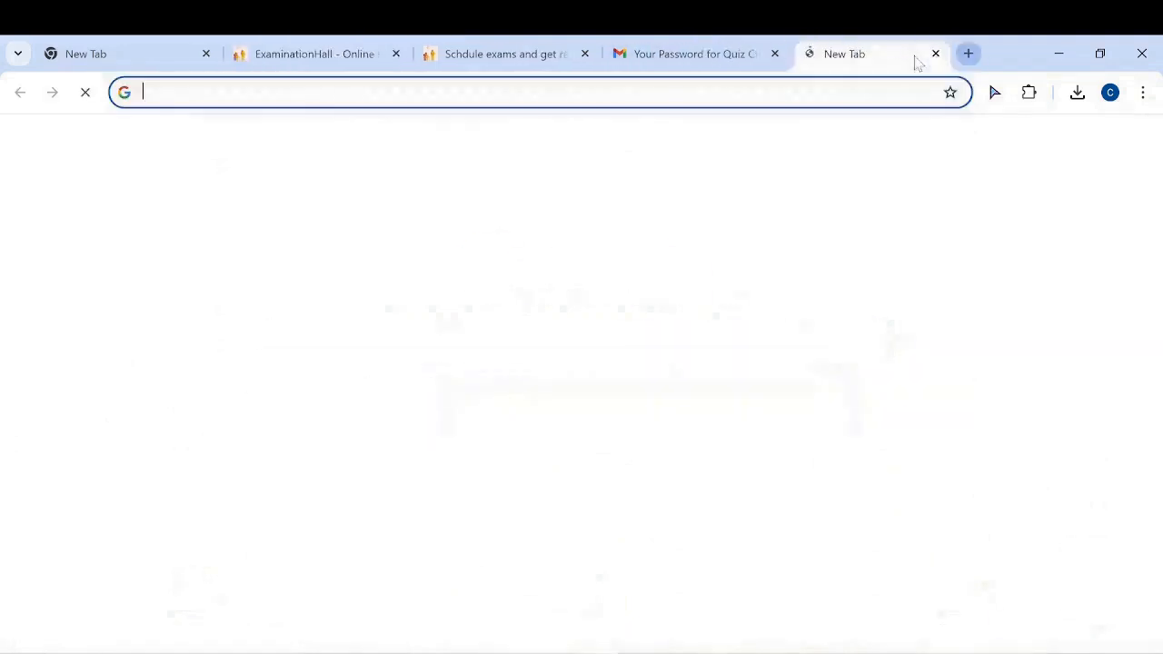
{"action": "left_click", "coordinate": [349, 93]}
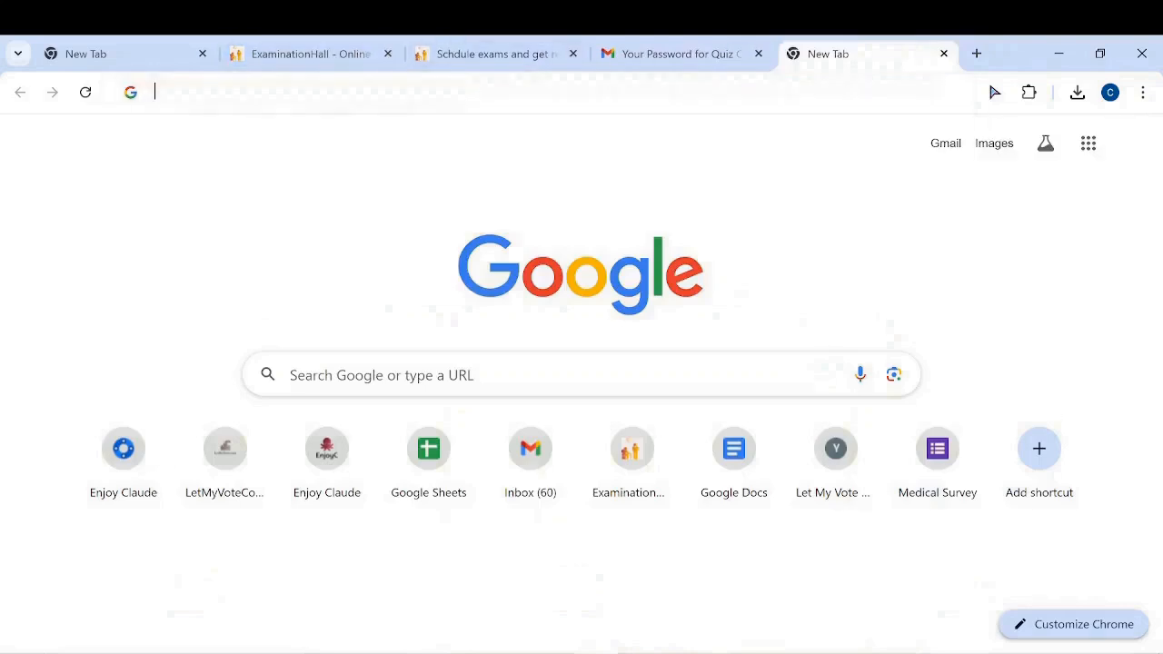
{"action": "type", "text": "https://examinationhall.online/take-exam.html"}
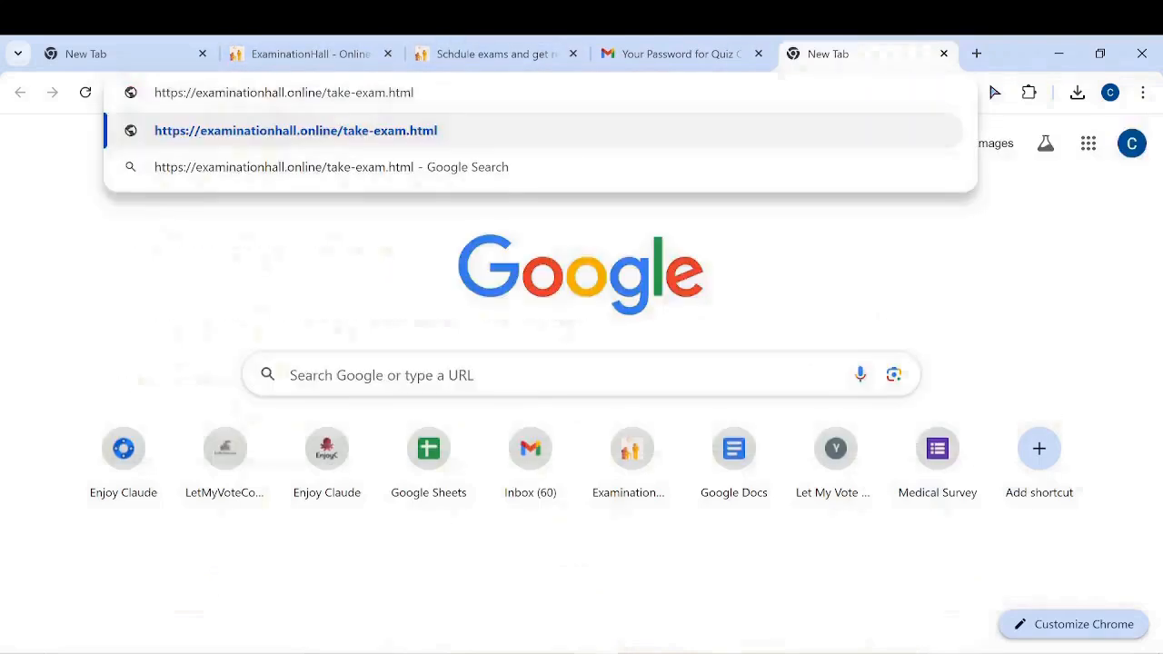
{"action": "key", "text": "Return"}
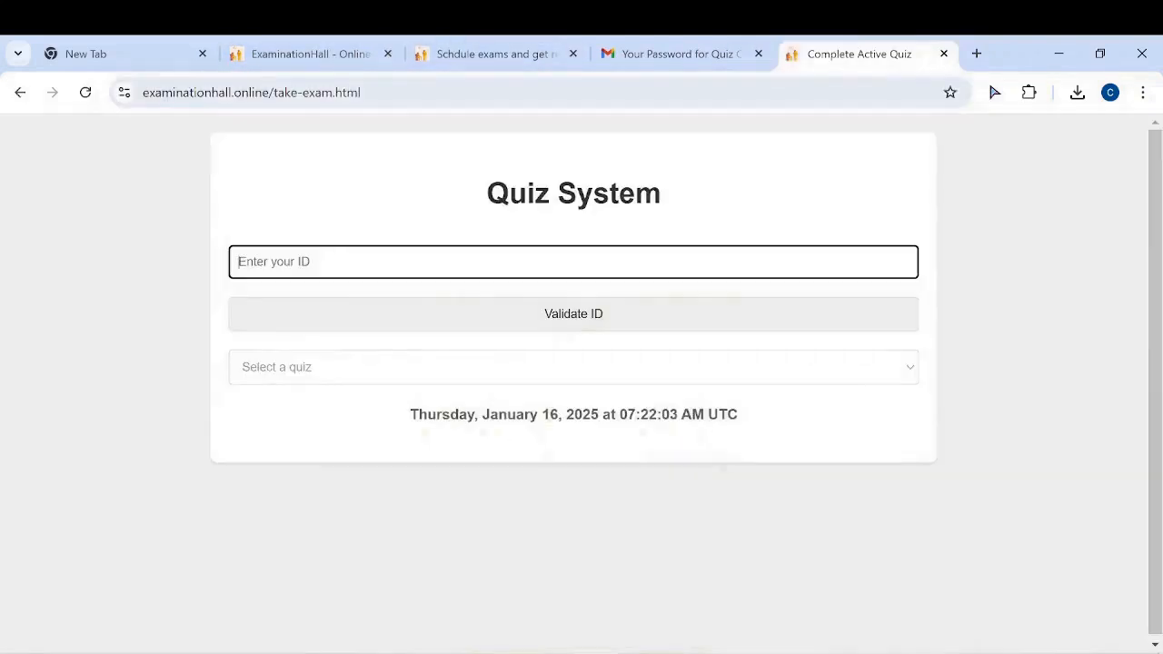
Validate student ID B1001 and start the Quiz-MyTest quiz
{"action": "type", "text": "b"}
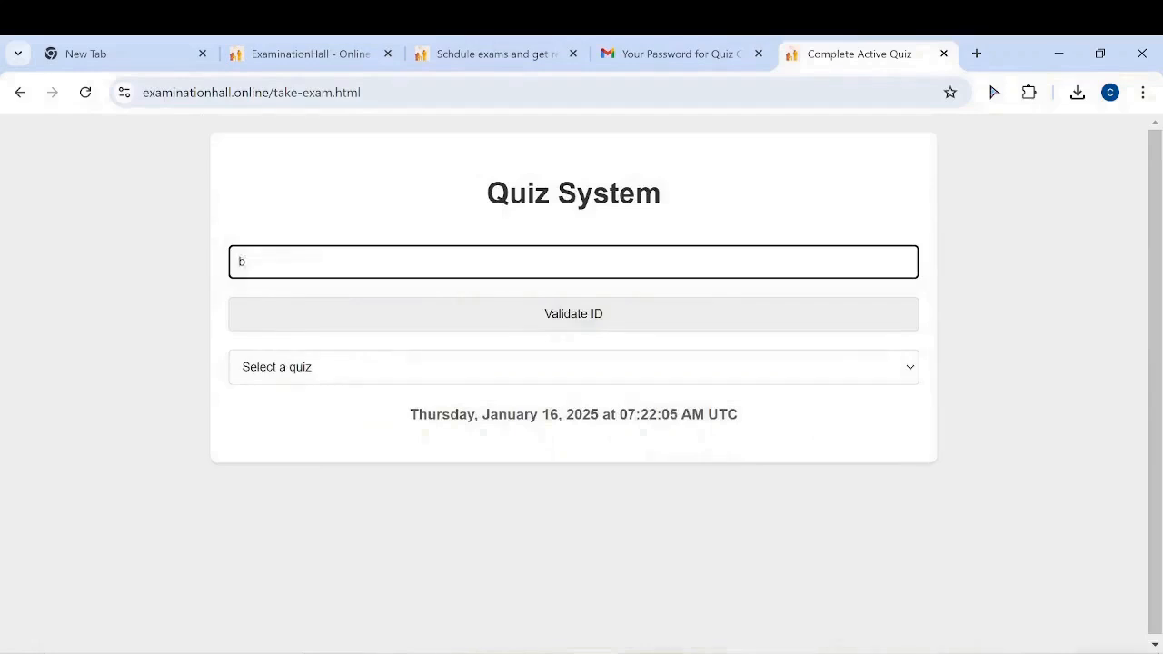
{"action": "key", "text": "BackSpace"}
{"action": "type", "text": "B1001"}
{"action": "left_click", "coordinate": [899, 375]}
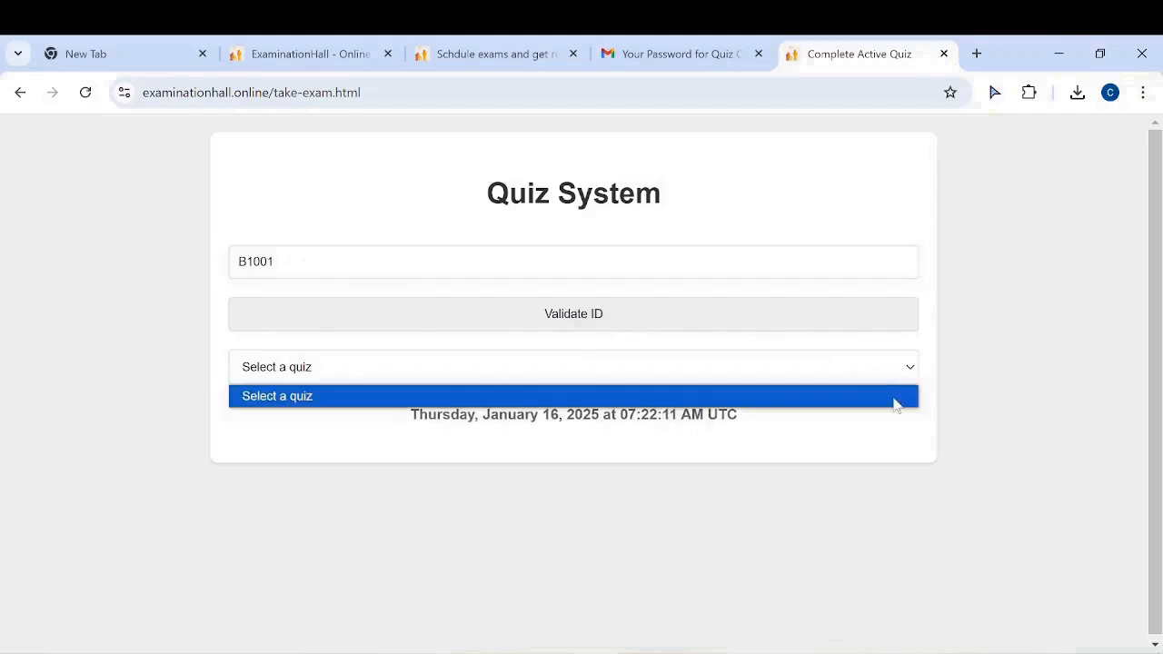
{"action": "left_click", "coordinate": [906, 367]}
{"action": "left_click", "coordinate": [708, 313]}
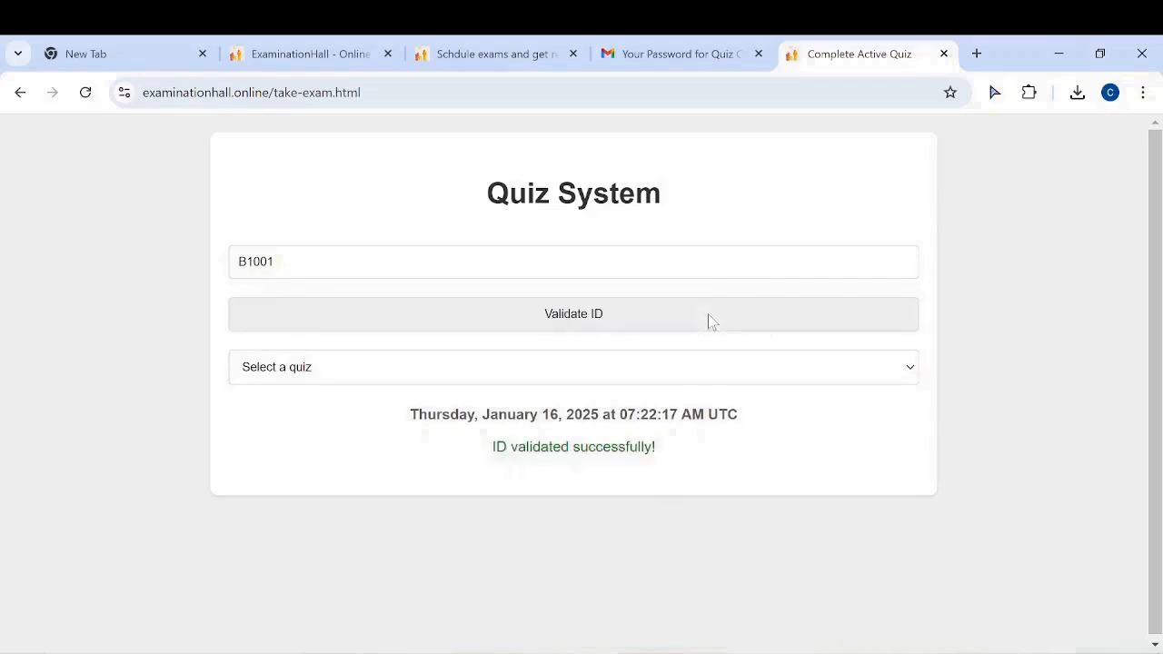
{"action": "left_click", "coordinate": [900, 378]}
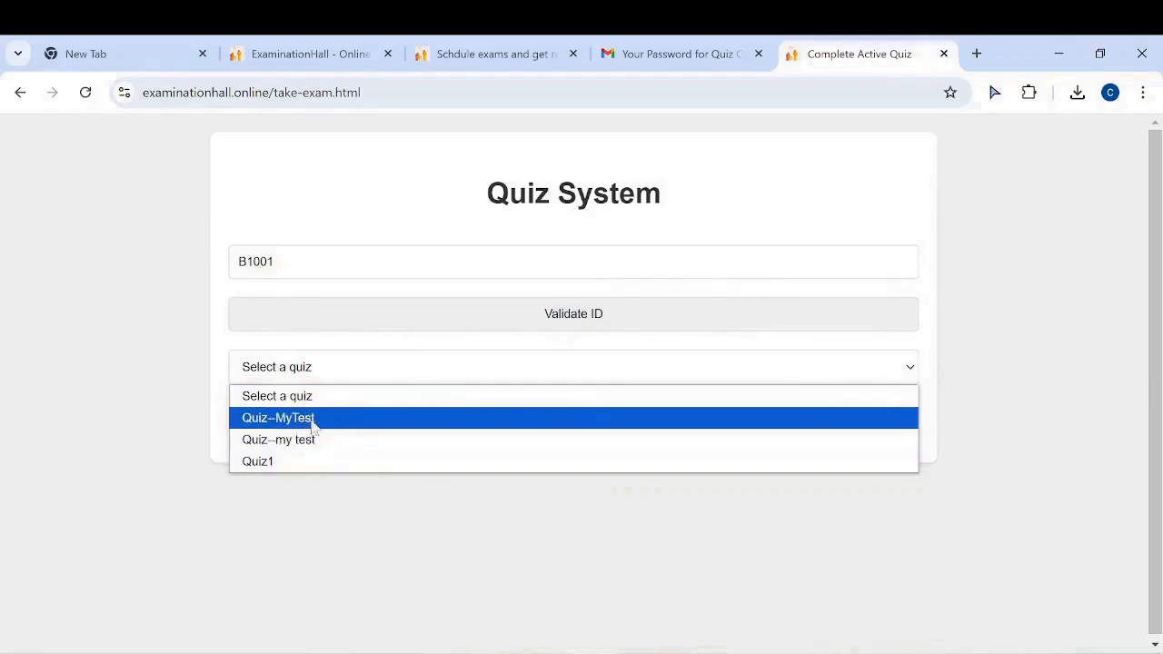
{"action": "left_click", "coordinate": [355, 419]}
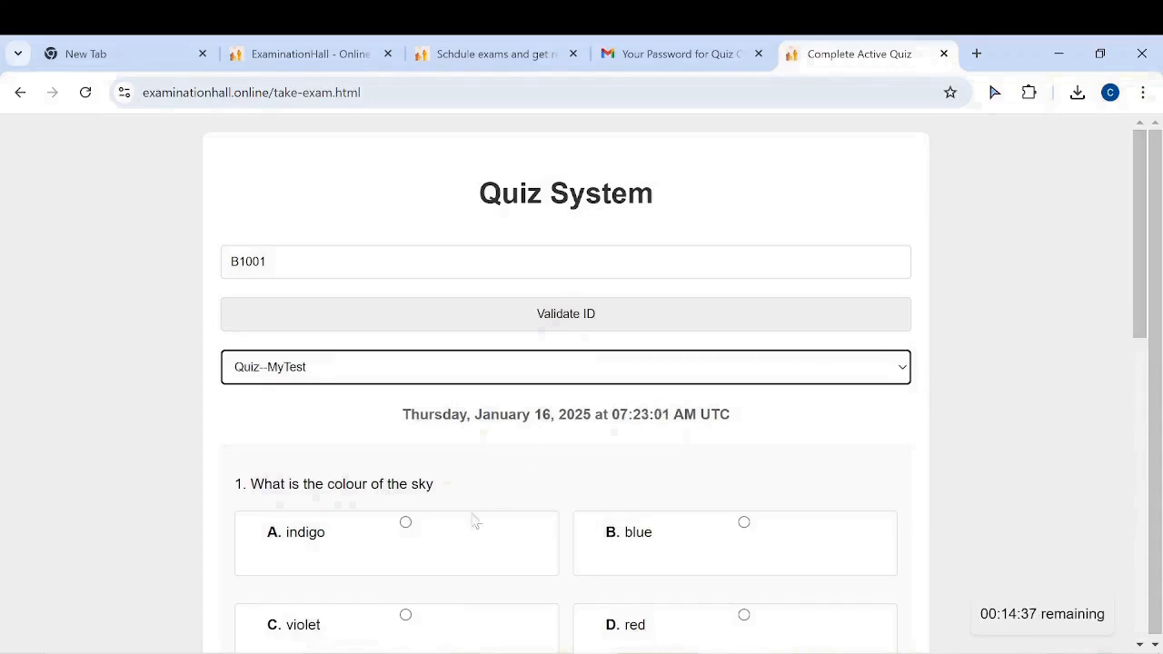
Answer the MyTest questions, with blue for the sky colour, and submit for a 4/7 score
{"action": "scroll", "coordinate": [263, 507], "scroll_direction": "down", "scroll_amount": 2}
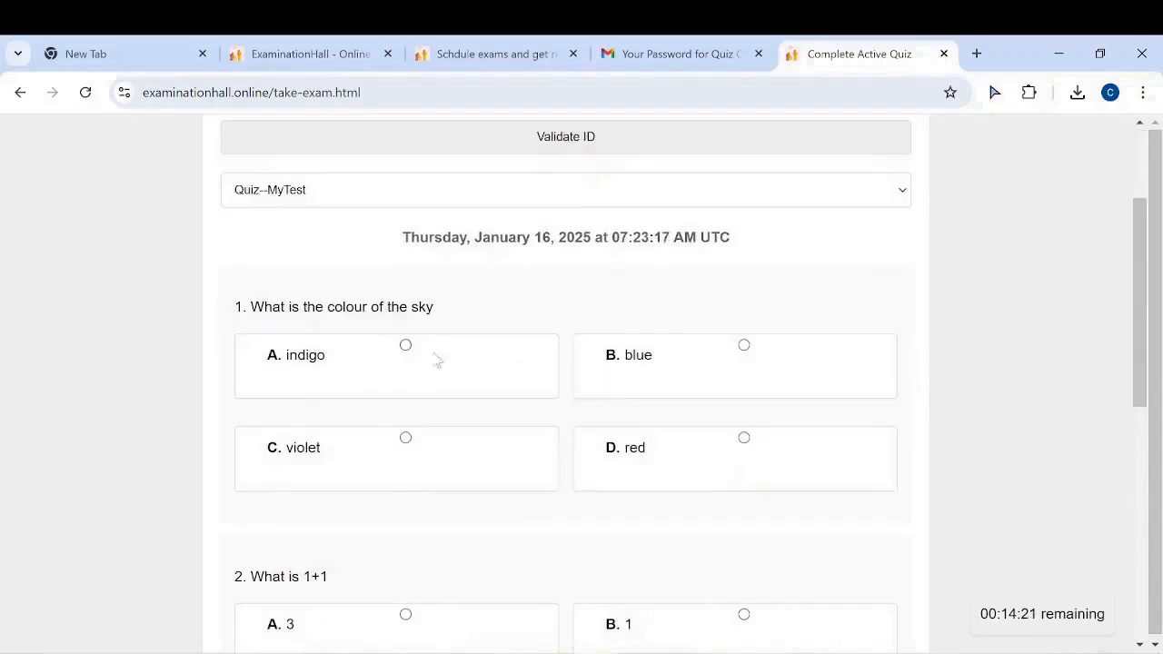
{"action": "left_click", "coordinate": [734, 366]}
{"action": "left_click_drag", "start_coordinate": [1138, 326], "coordinate": [1102, 408]}
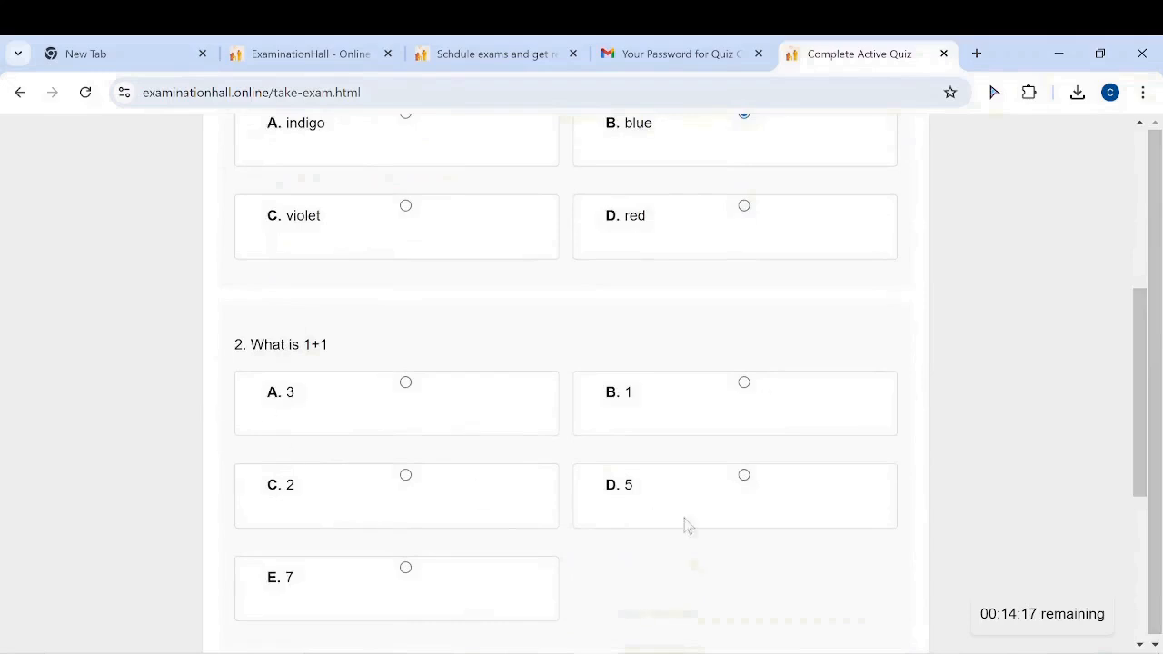
{"action": "left_click", "coordinate": [405, 382]}
{"action": "left_click_drag", "start_coordinate": [1134, 366], "coordinate": [1126, 490]}
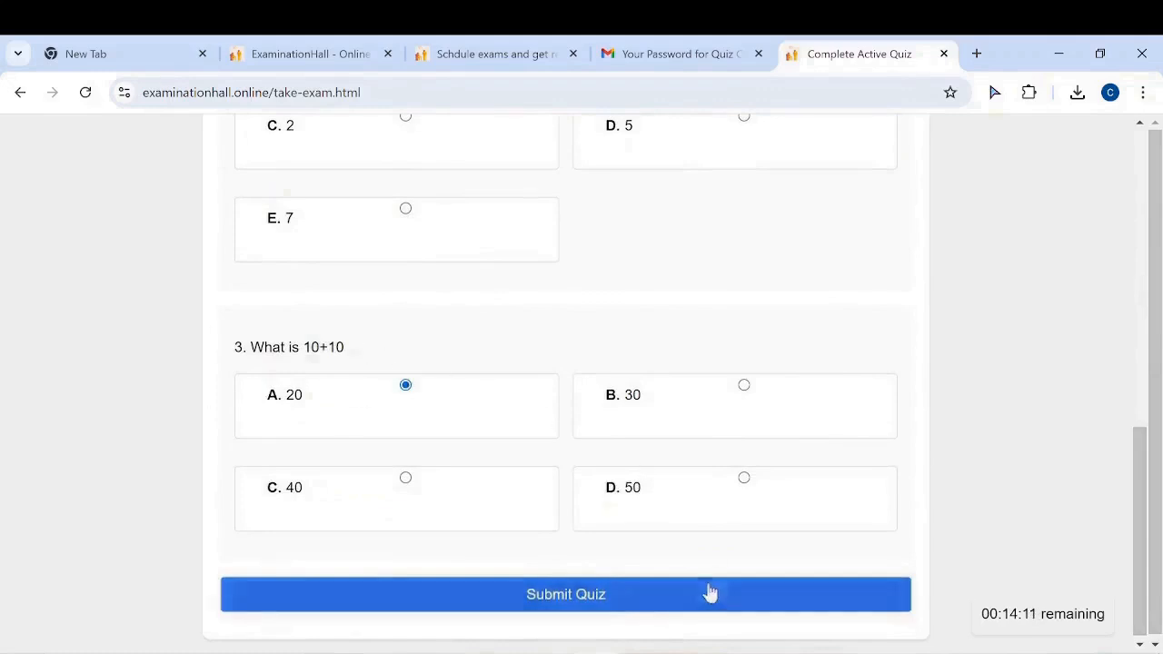
{"action": "scroll", "coordinate": [668, 504], "scroll_direction": "down", "scroll_amount": 1}
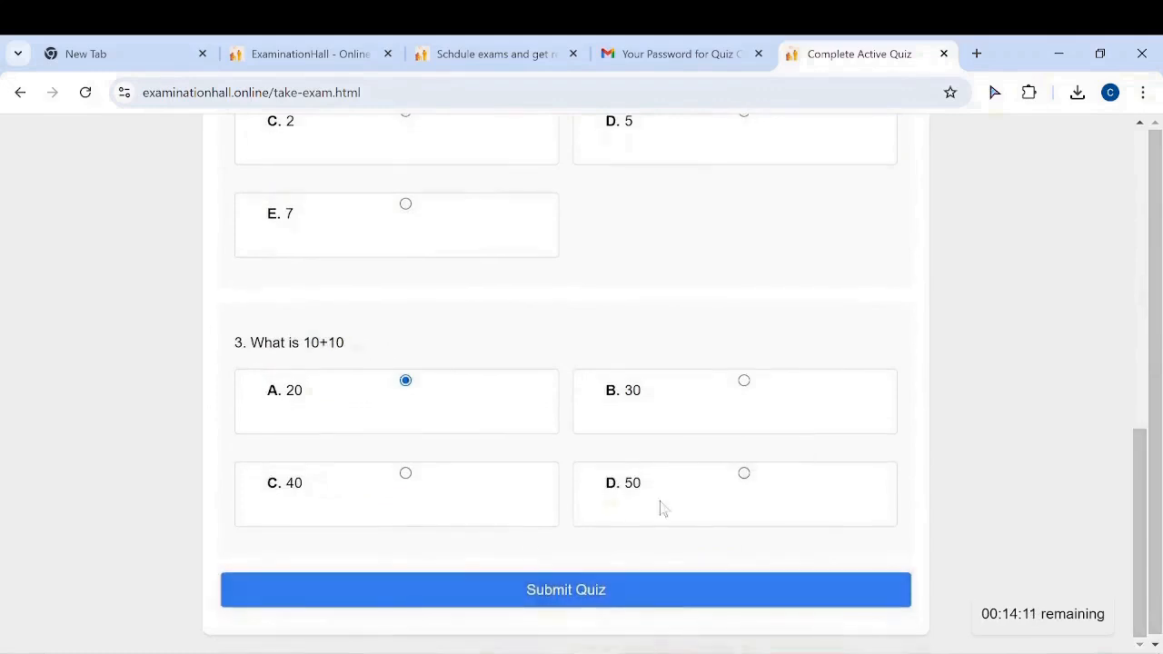
{"action": "left_click", "coordinate": [602, 592]}
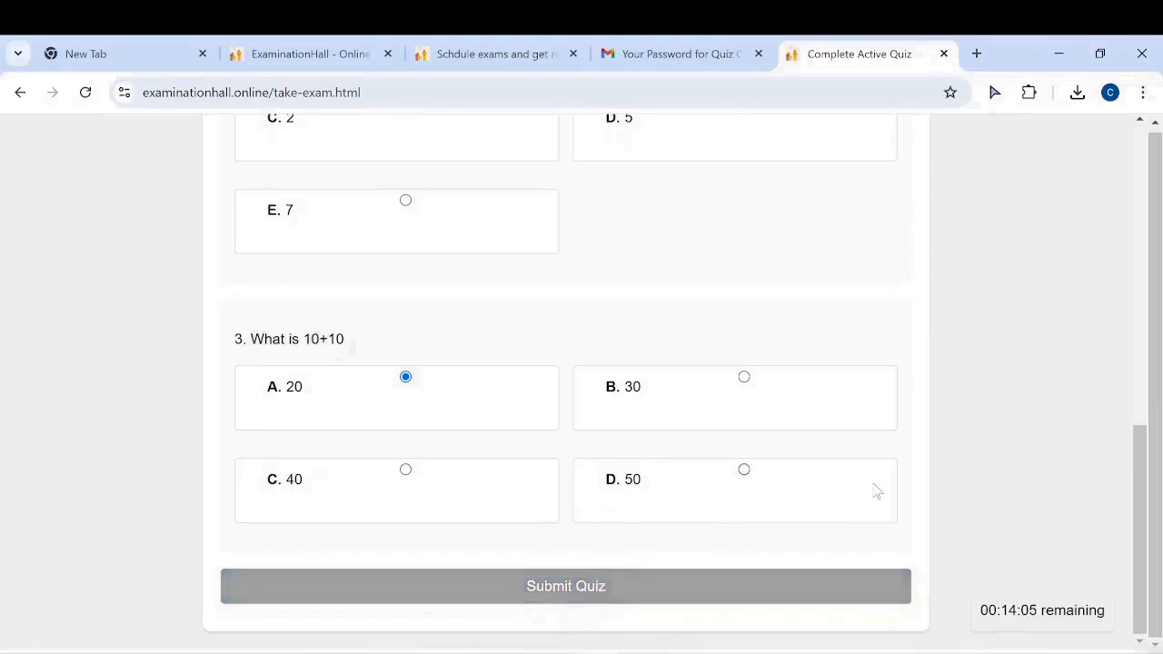
{"action": "scroll", "coordinate": [874, 488], "scroll_direction": "down", "scroll_amount": 2}
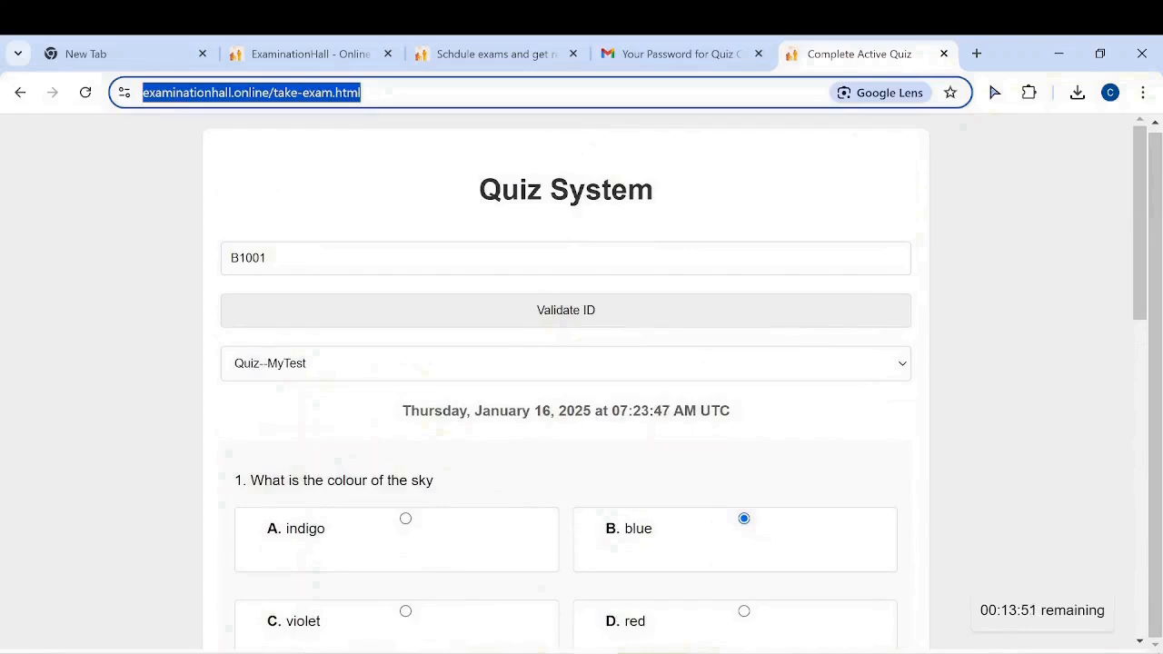
Reload the quiz page and confirm re-validating B1001 now returns 'Invalid ID'
{"action": "key", "text": "Return"}
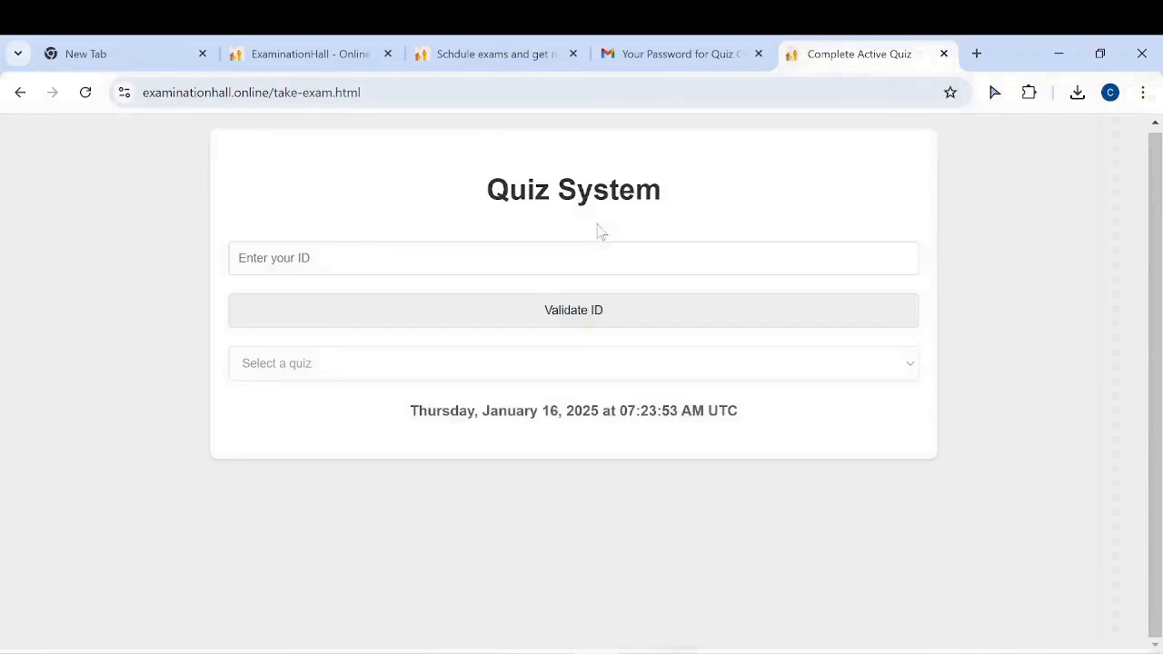
{"action": "left_click", "coordinate": [496, 260]}
{"action": "type", "text": "B1001"}
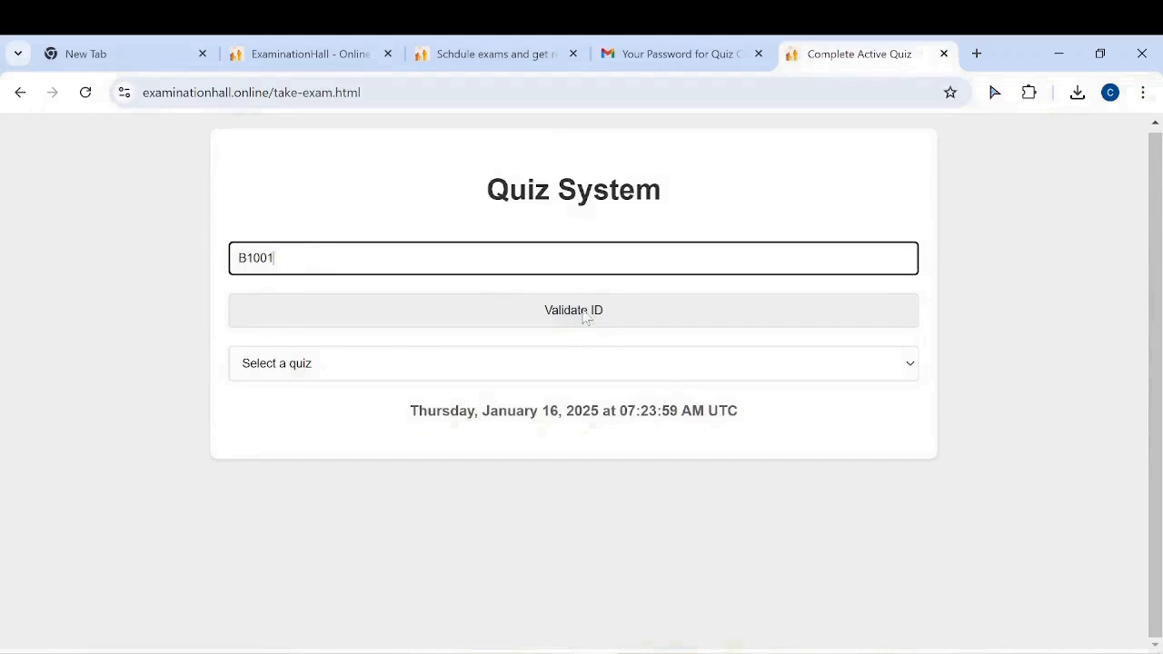
{"action": "left_click", "coordinate": [582, 311]}
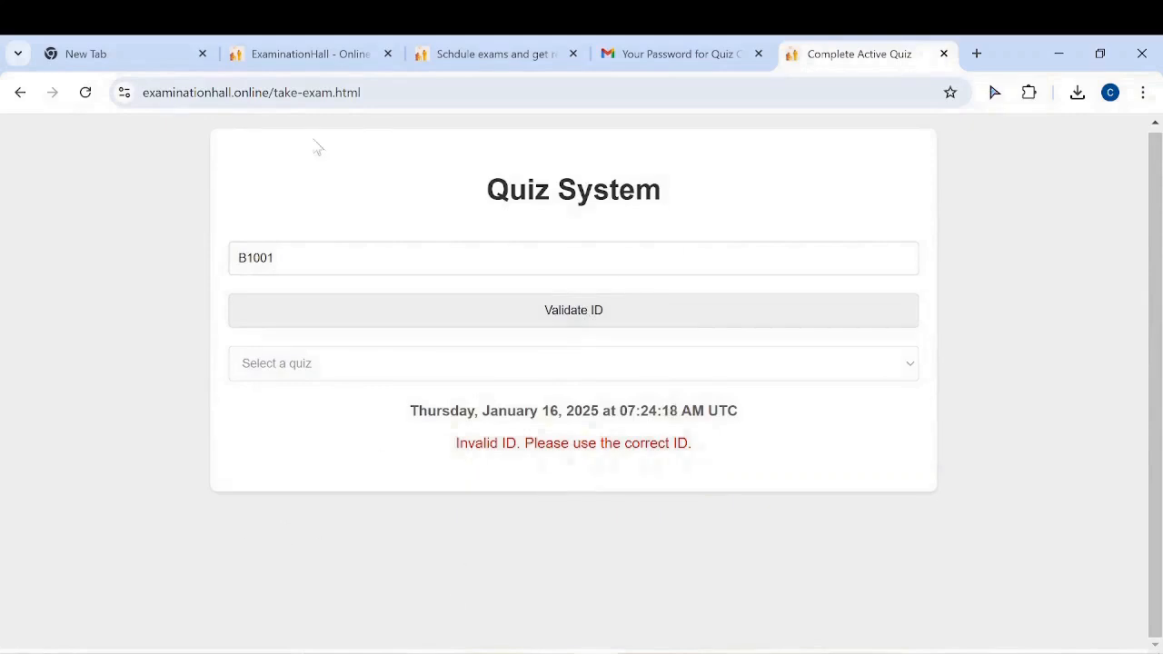
{"action": "left_click", "coordinate": [397, 65]}
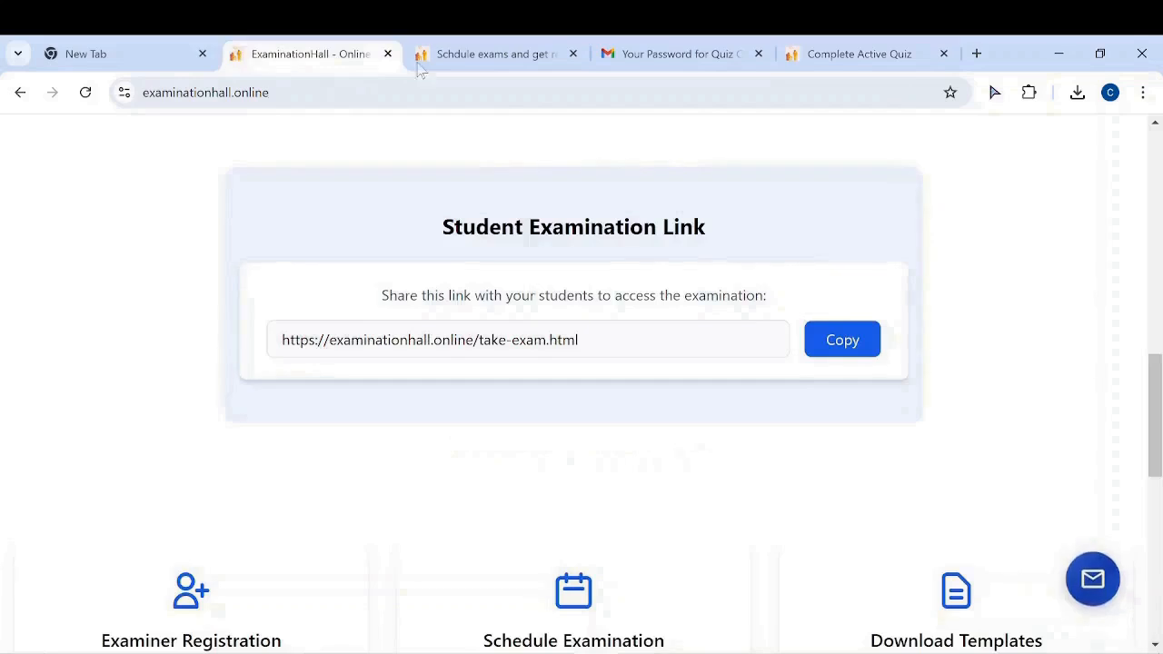
Request the quiz results by email from the exam scheduling page
{"action": "key", "text": "ctrl+Tab"}
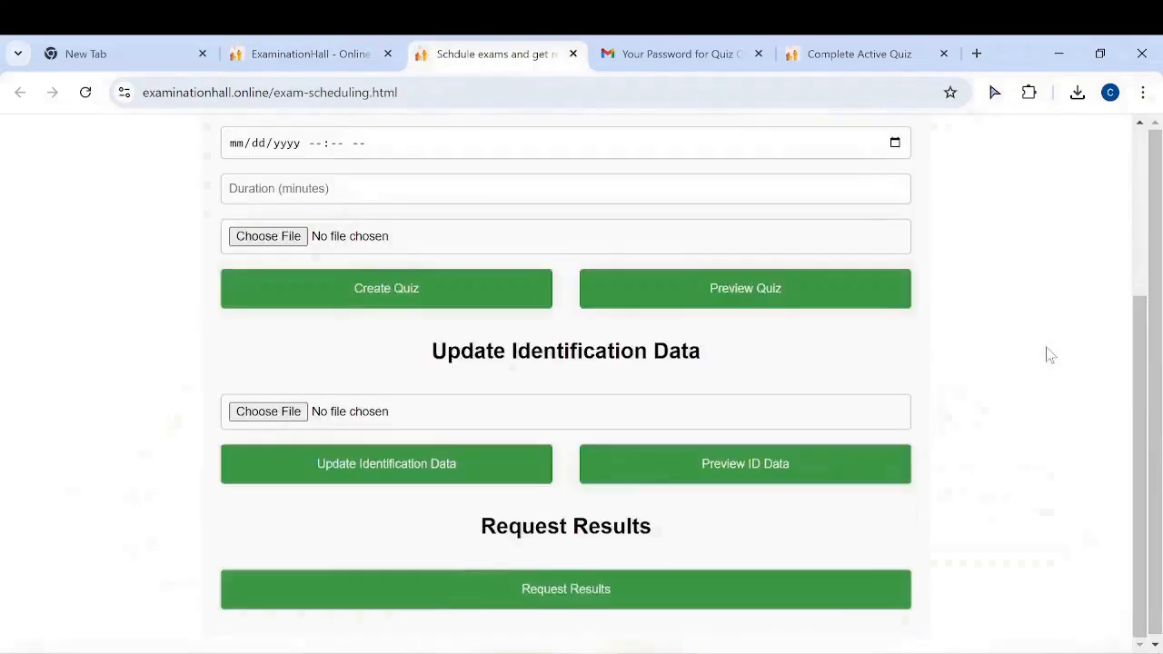
{"action": "scroll", "coordinate": [1047, 354], "scroll_direction": "up", "scroll_amount": 2}
{"action": "scroll", "coordinate": [1047, 354], "scroll_direction": "down", "scroll_amount": 2}
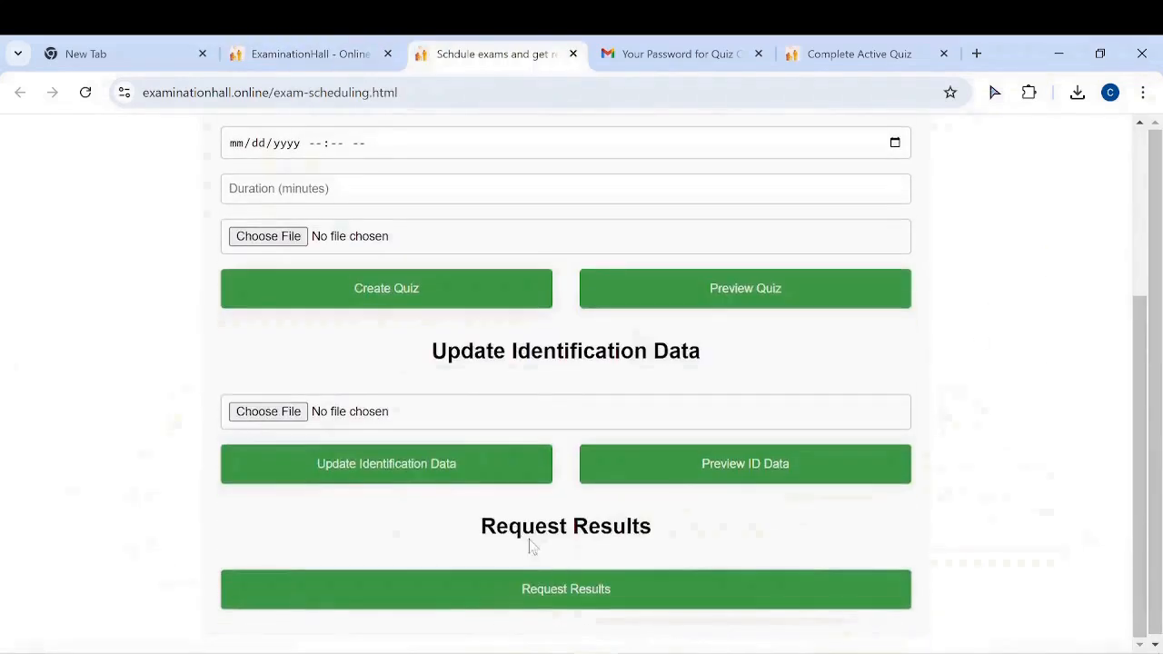
{"action": "left_click", "coordinate": [594, 591]}
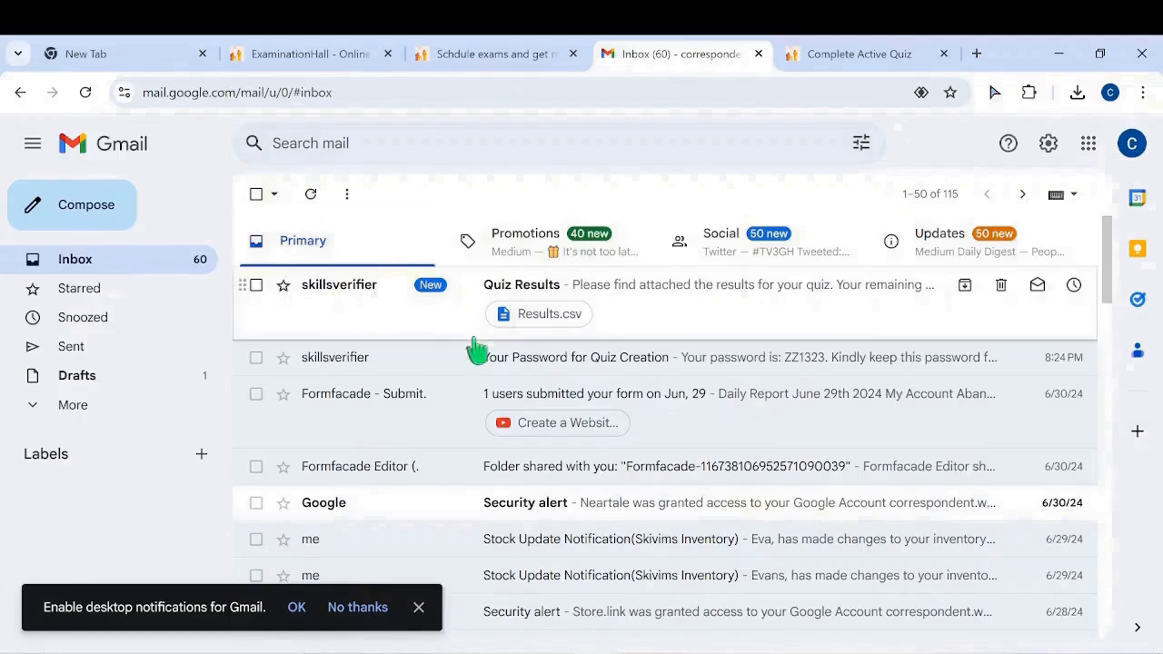
Open the Quiz Results email and preview Results.csv showing B1001 scored 4 of 7
{"action": "left_click", "coordinate": [625, 298]}
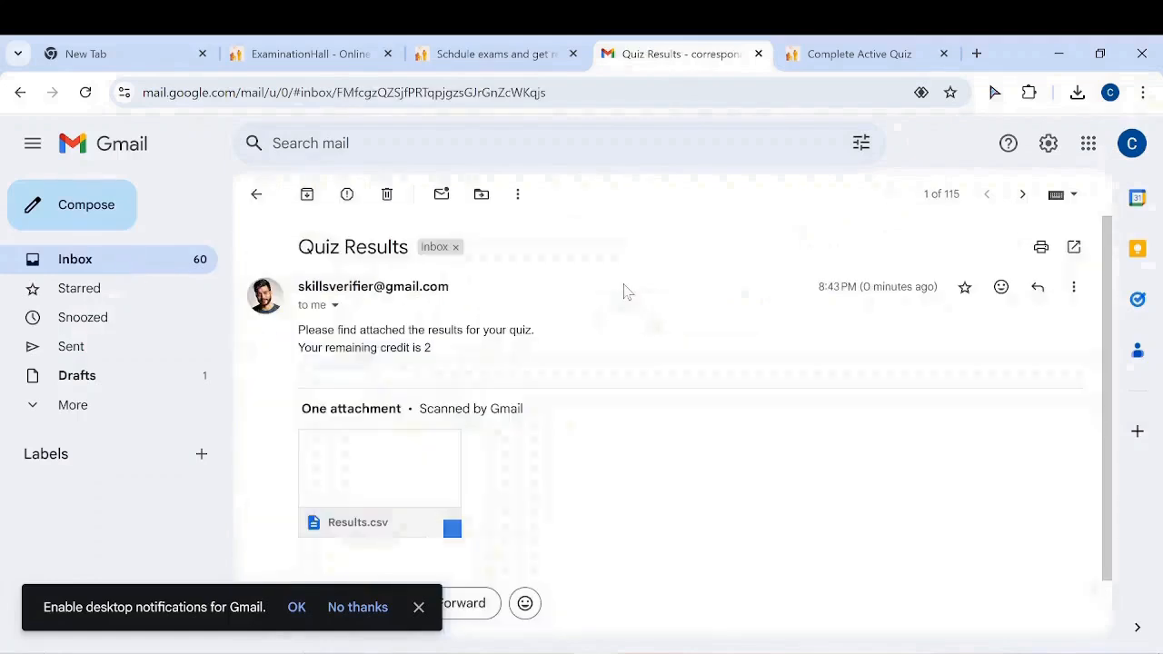
{"action": "scroll", "coordinate": [677, 363], "scroll_direction": "down", "scroll_amount": 1}
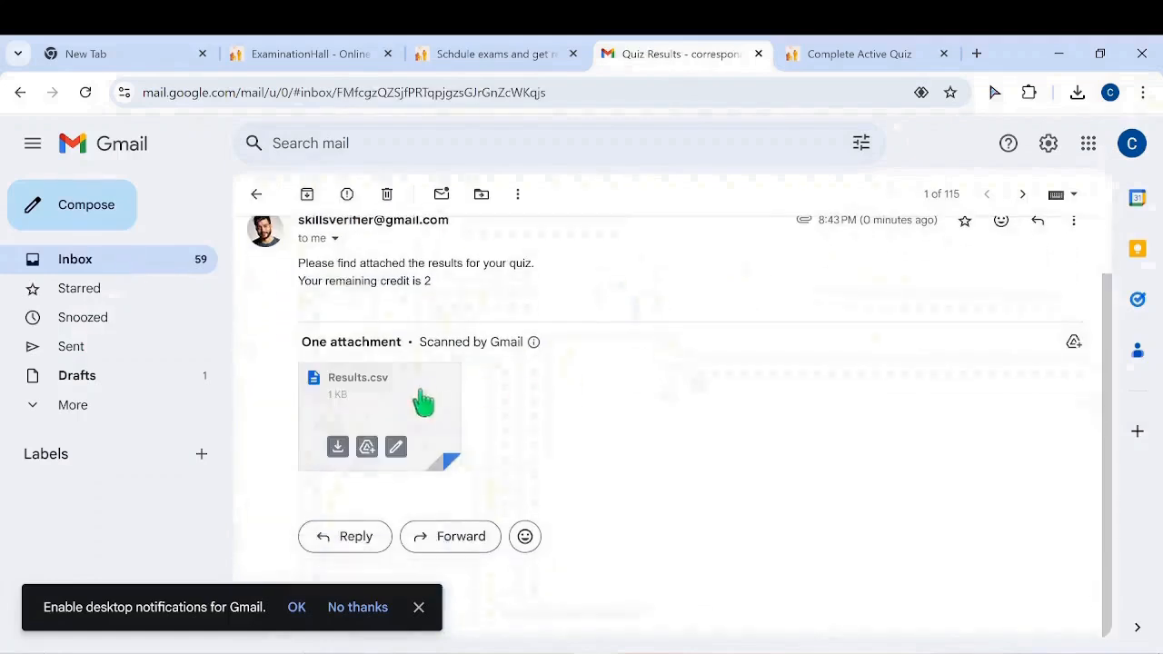
{"action": "left_click", "coordinate": [365, 396]}
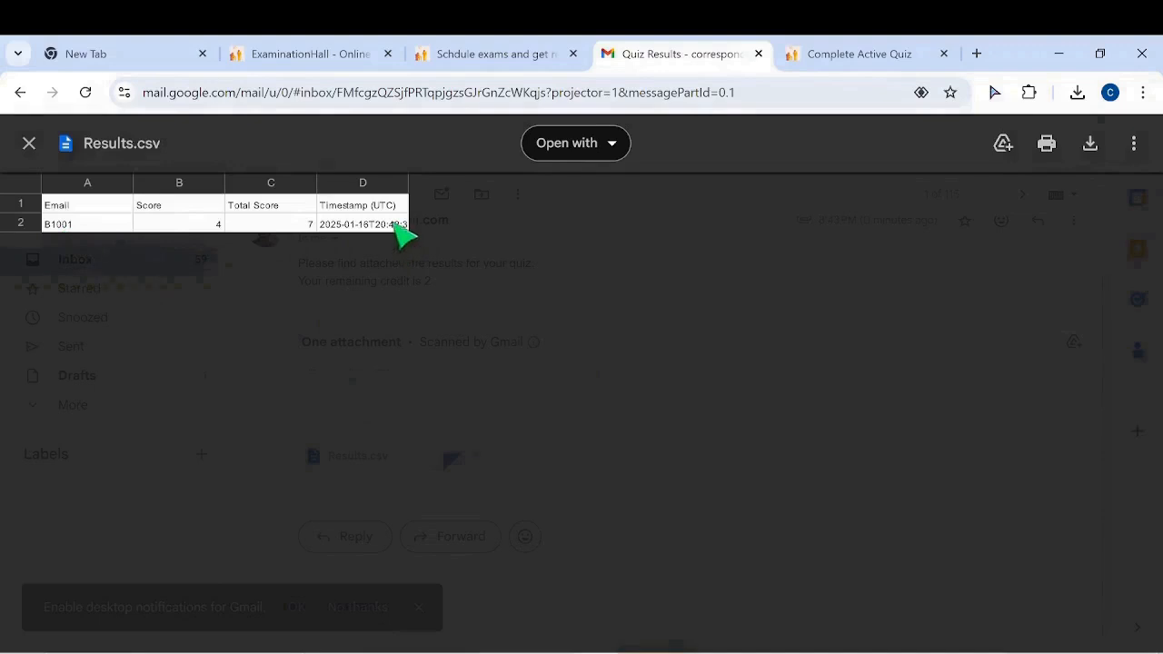
{"action": "left_click", "coordinate": [29, 146]}
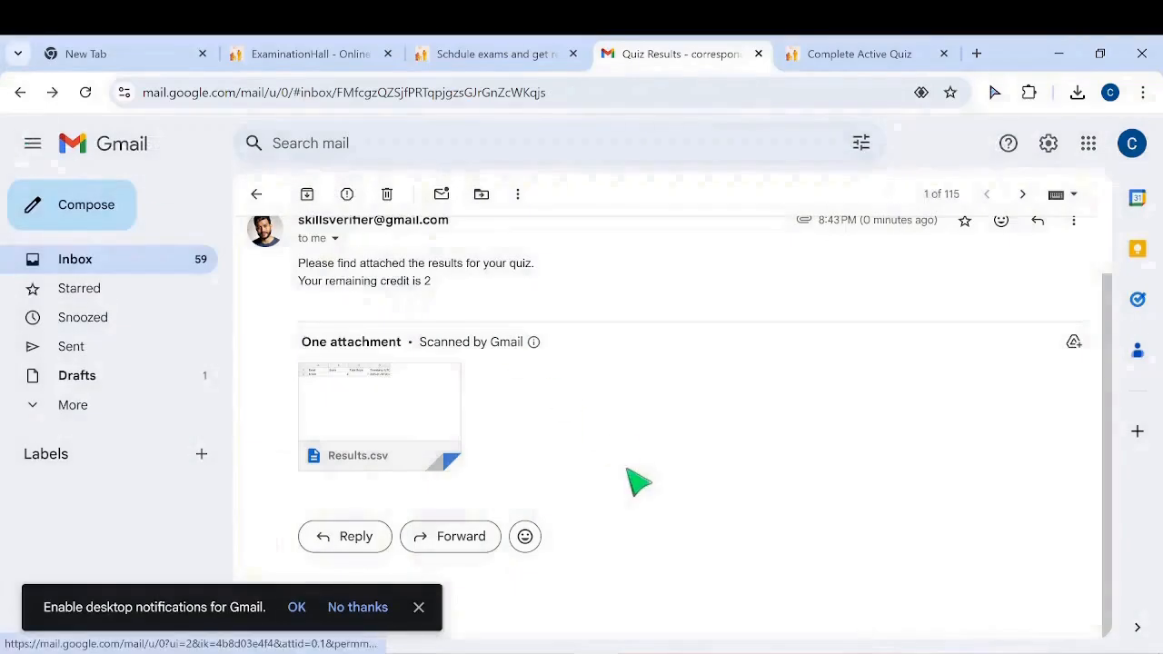
{"action": "left_click", "coordinate": [312, 55]}
{"action": "scroll", "coordinate": [607, 127], "scroll_direction": "up", "scroll_amount": 4}
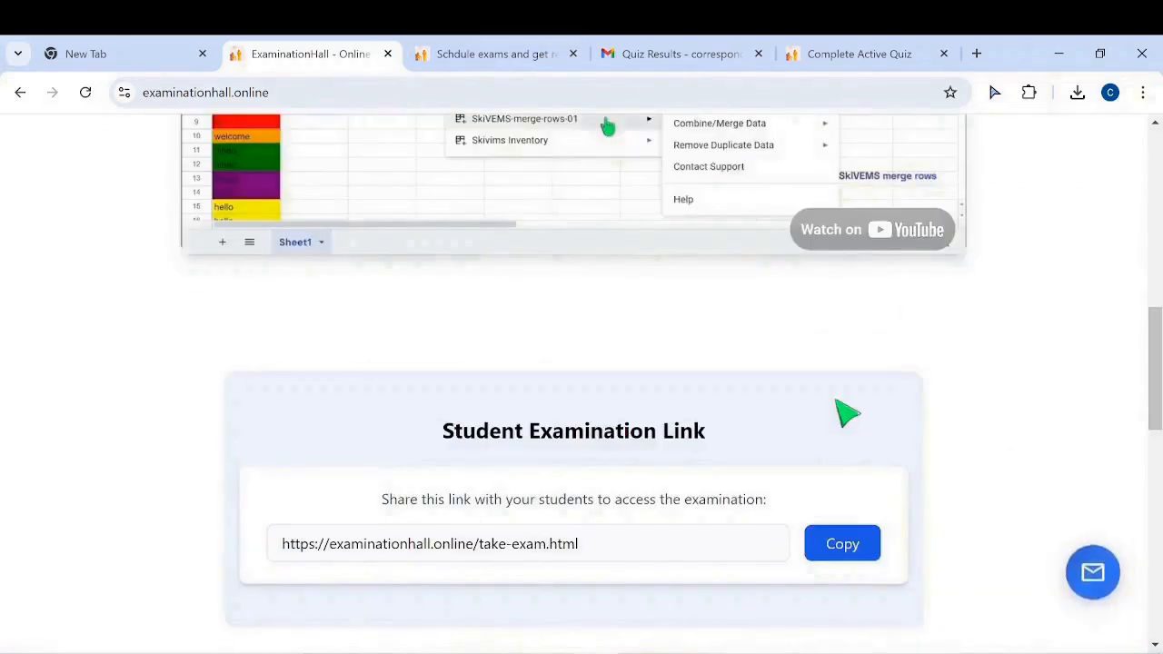